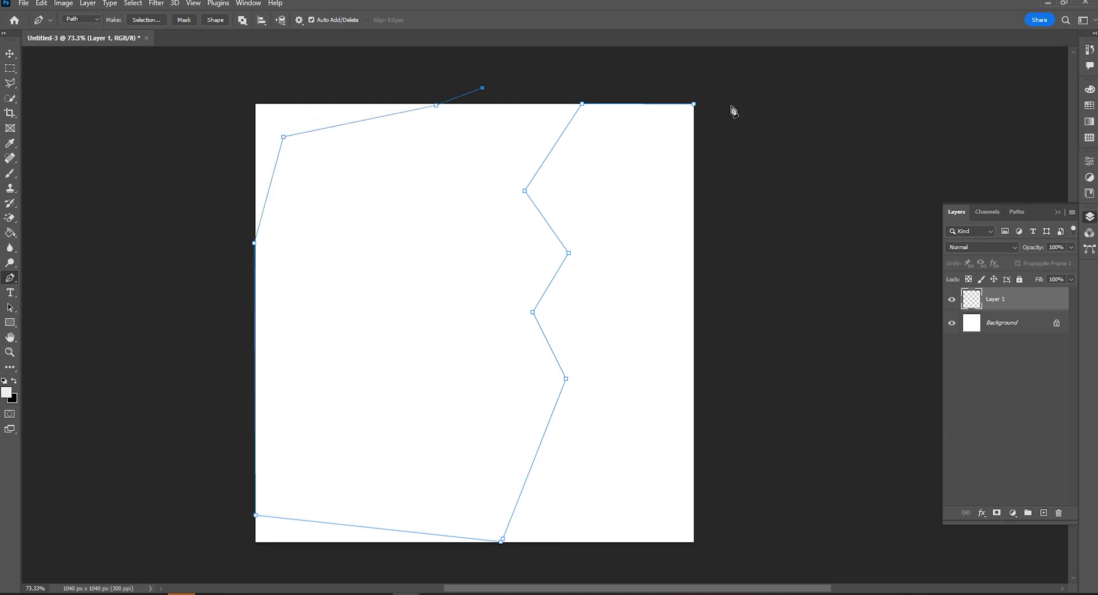
- Convert the drawn path into a selection and set the foreground colour to red, d30404
key(v)
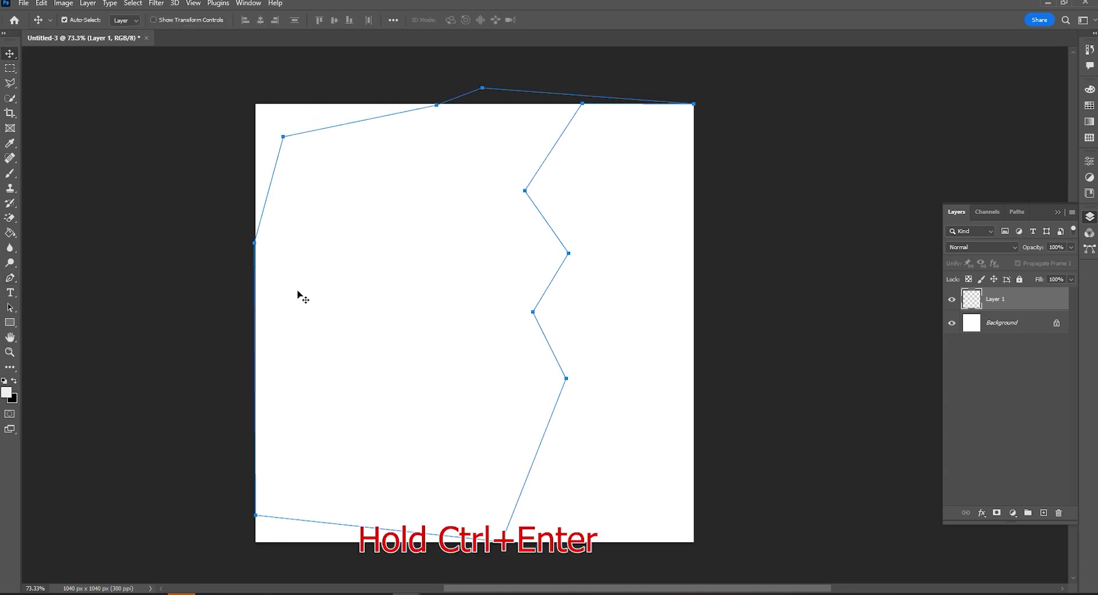
key(ctrl+Return)
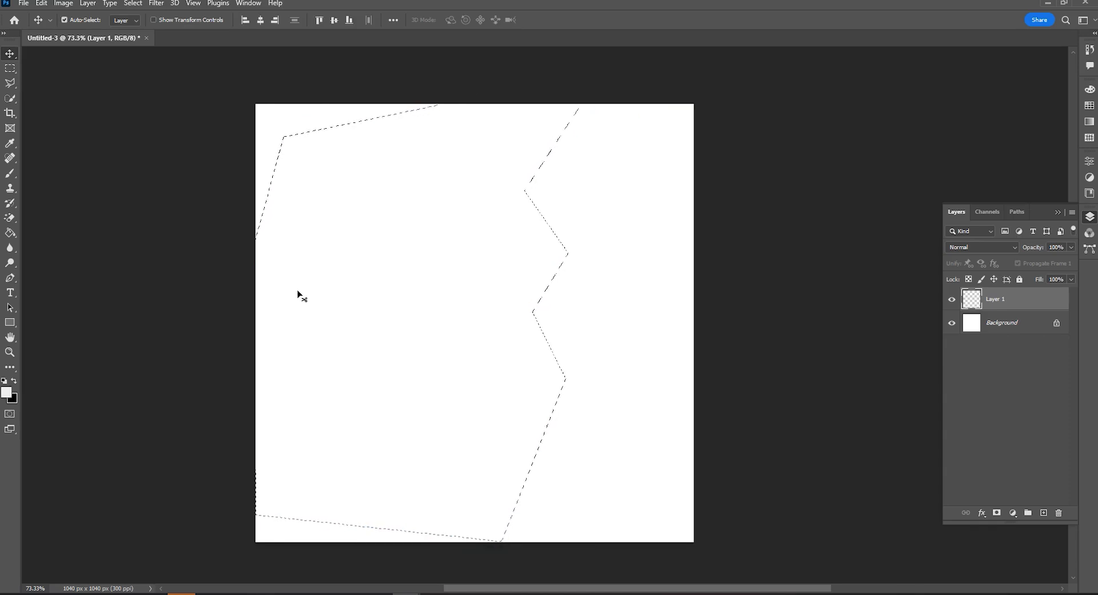
click(6, 391)
text(cc0000)
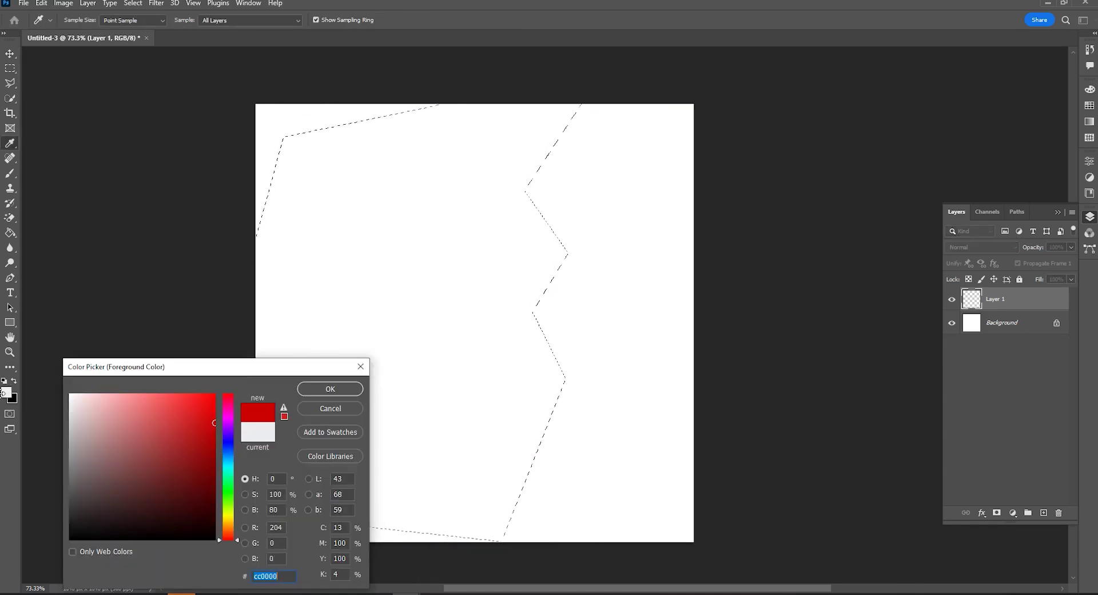
drag(114, 366, 114, 293)
click(213, 345)
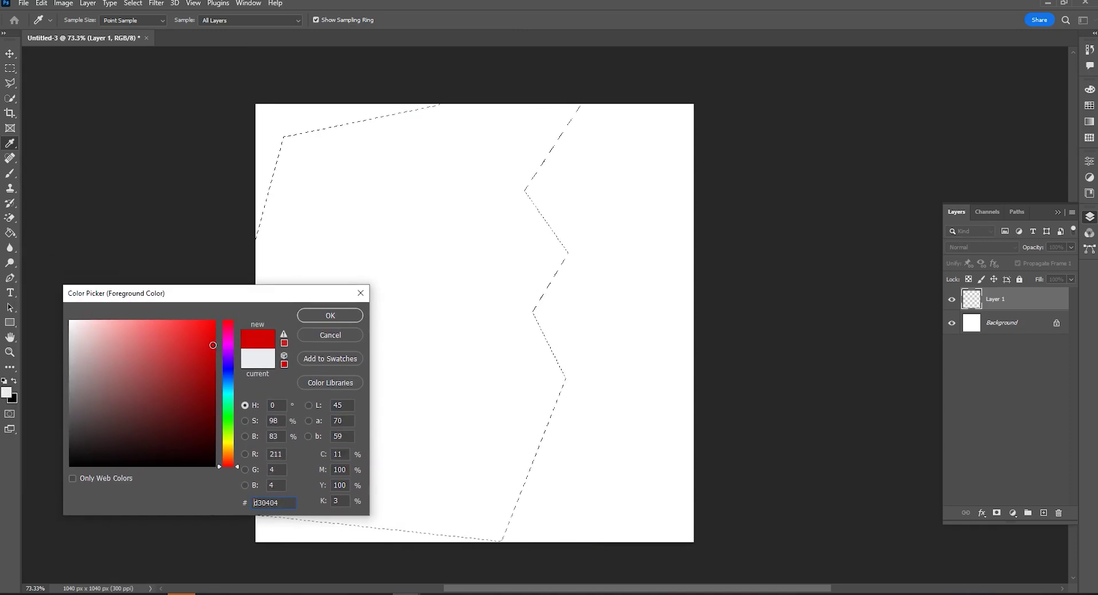
key(Return)
- Invert the selection and fill the area outside the polygon on Layer 1 with the red foreground colour
click(10, 232)
click(292, 132)
key(ctrl+z)
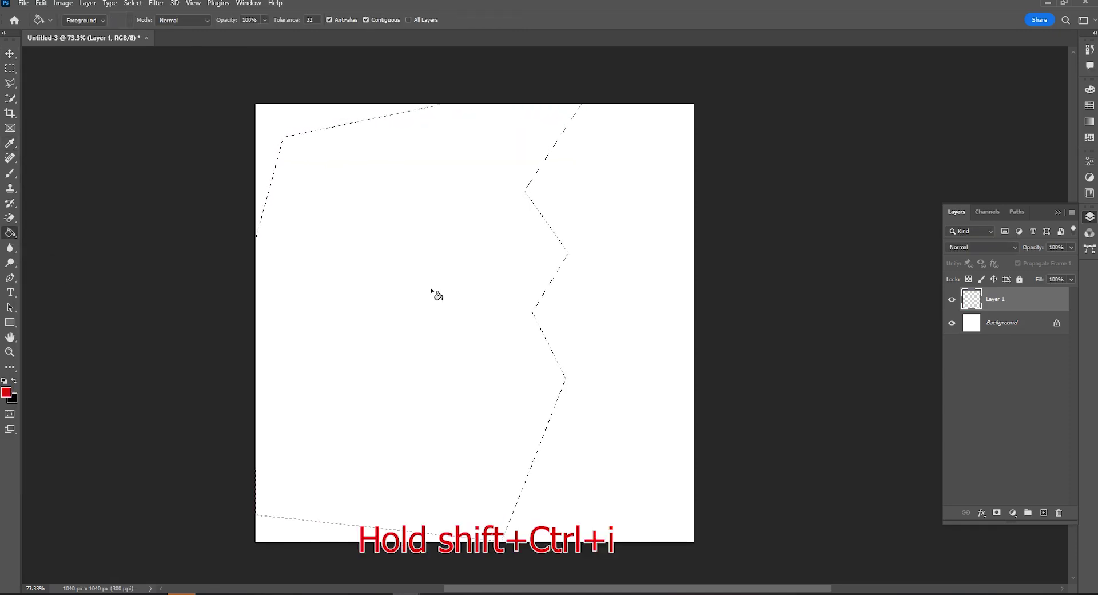
key(shift+ctrl+i)
click(592, 305)
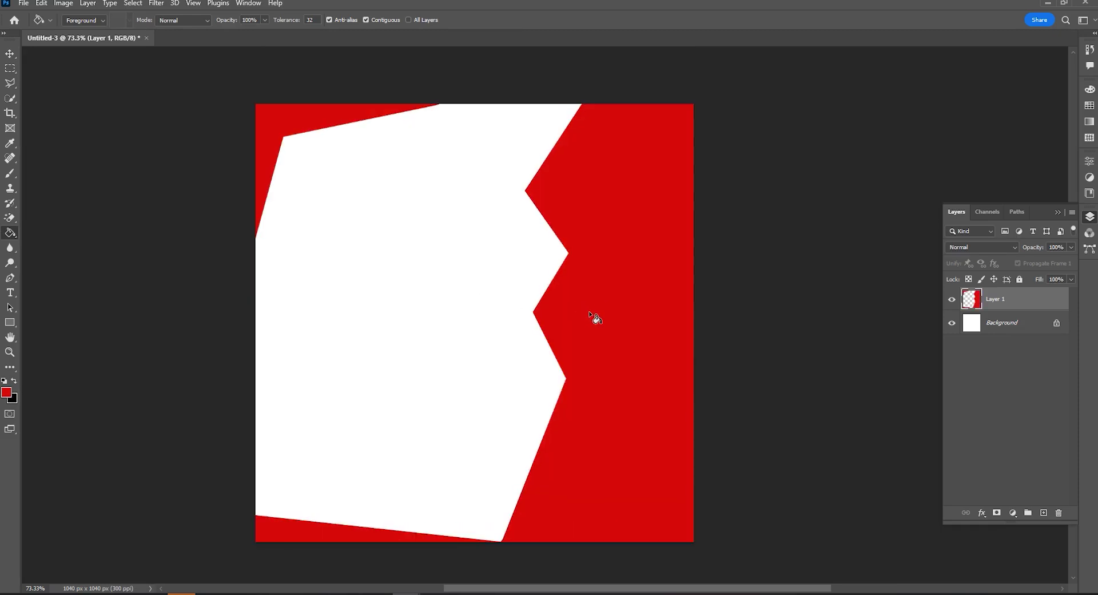
- Add the text "FULL" in off-white on the upper part of the large red area
key(t)
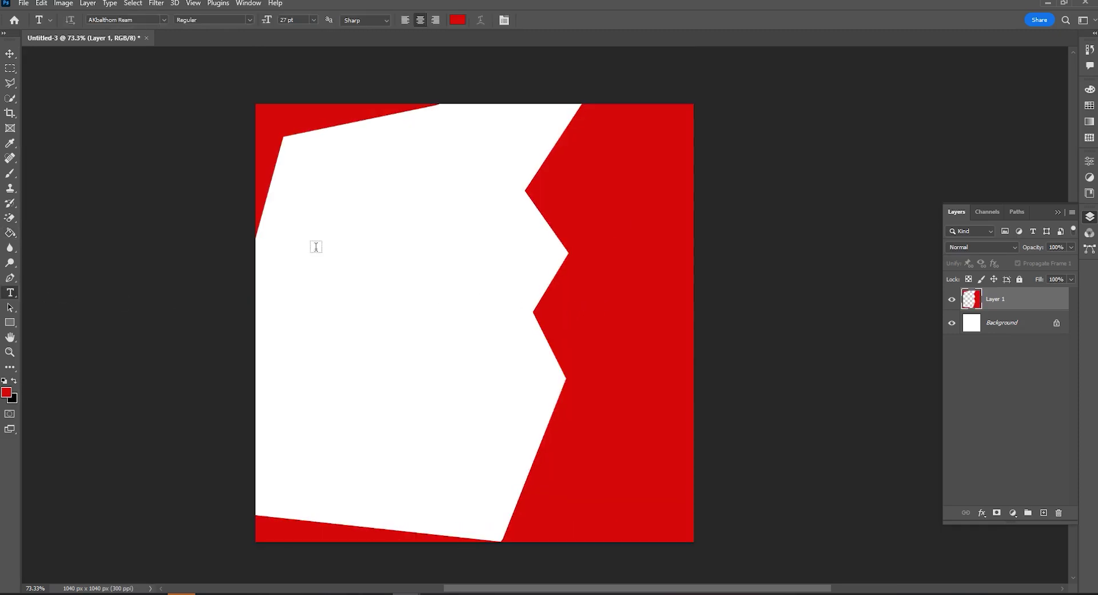
click(604, 188)
text(d)
key(ctrl+a)
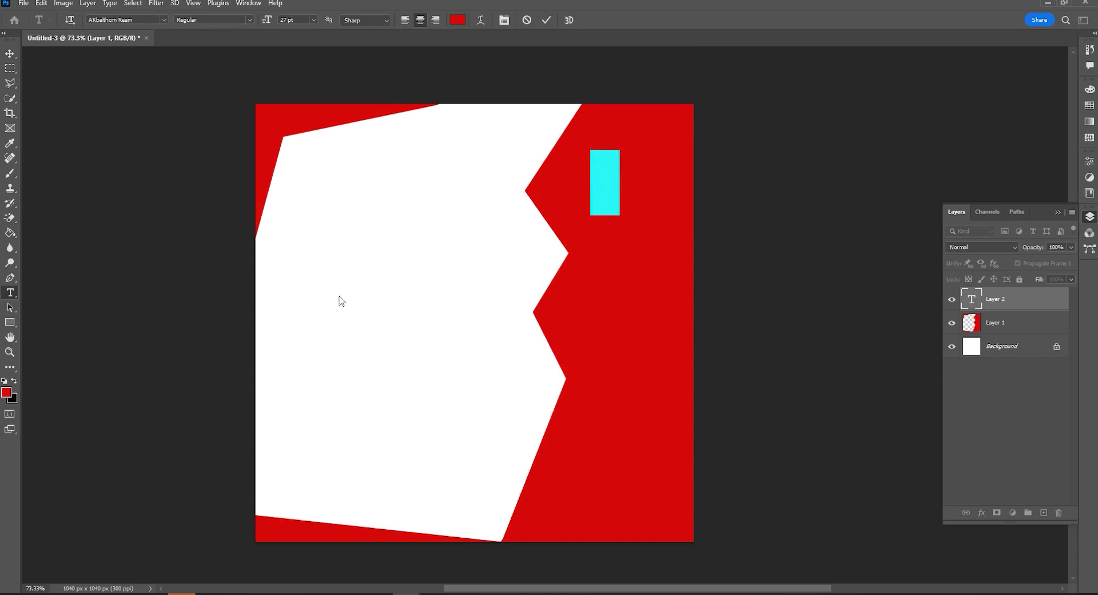
click(8, 392)
click(70, 329)
click(329, 314)
key(Right)
key(BackSpace)
text(FULL)
click(380, 72)
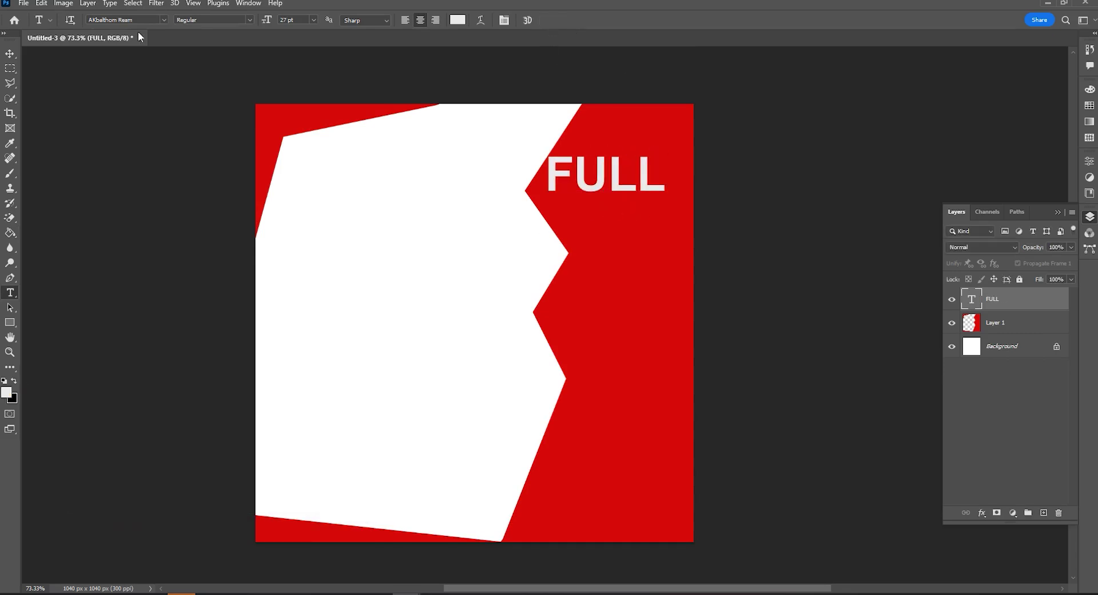
- Shift the FULL text fully onto the red area and set its font to Impact
key(v)
drag(604, 182, 612, 187)
click(4, 294)
click(164, 19)
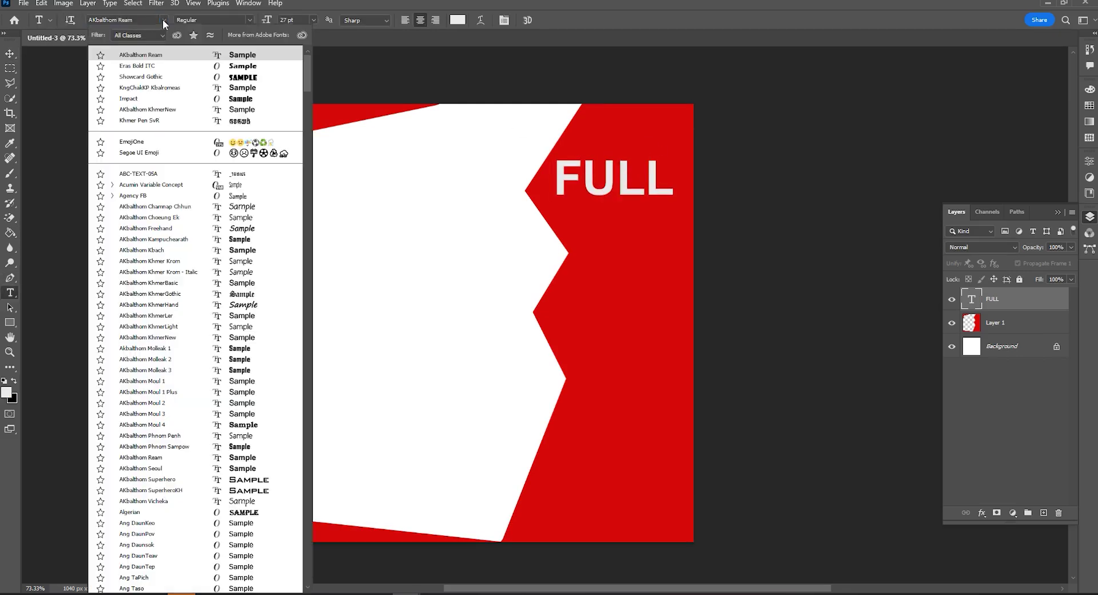
click(165, 100)
- Duplicate the FULL text directly below itself and change the copy to read "TIME"
key(v)
drag(626, 180, 635, 238)
double_click(629, 229)
text(TIME)
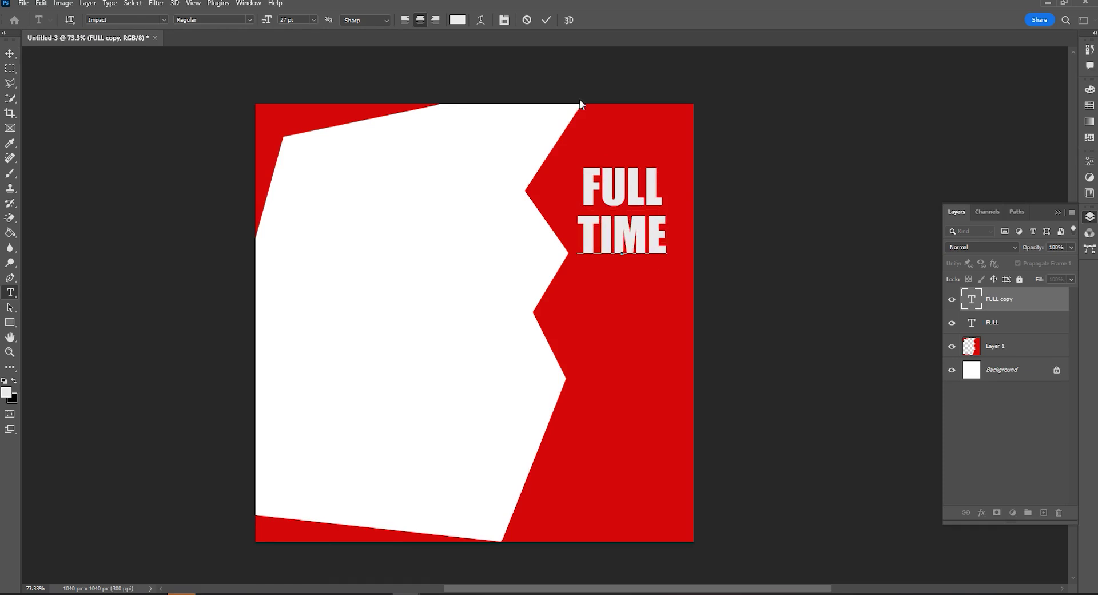
key(ctrl+Return)
- Move FULL closer to TIME and scale both text lines down together on the red area
key(v)
mouse_move(645, 202)
mouse_down()
mouse_move(657, 214)
mouse_move(643, 254)
mouse_move(637, 219)
mouse_up()
shift+click(644, 222)
key(ctrl+t)
click(566, 20)
- Draw an off-white square below TIME and duplicate it downwards into an evenly spaced column of four
click(600, 292)
key(u)
drag(600, 292, 625, 315)
click(958, 293)
click(933, 316)
key(v)
mouse_move(600, 291)
mouse_down()
mouse_move(626, 331)
mouse_move(627, 314)
mouse_move(624, 385)
mouse_move(621, 373)
mouse_up()
drag(620, 370, 620, 485)
- Group the four square layers and name the group Rectangle
click(1089, 216)
shift+click(1007, 417)
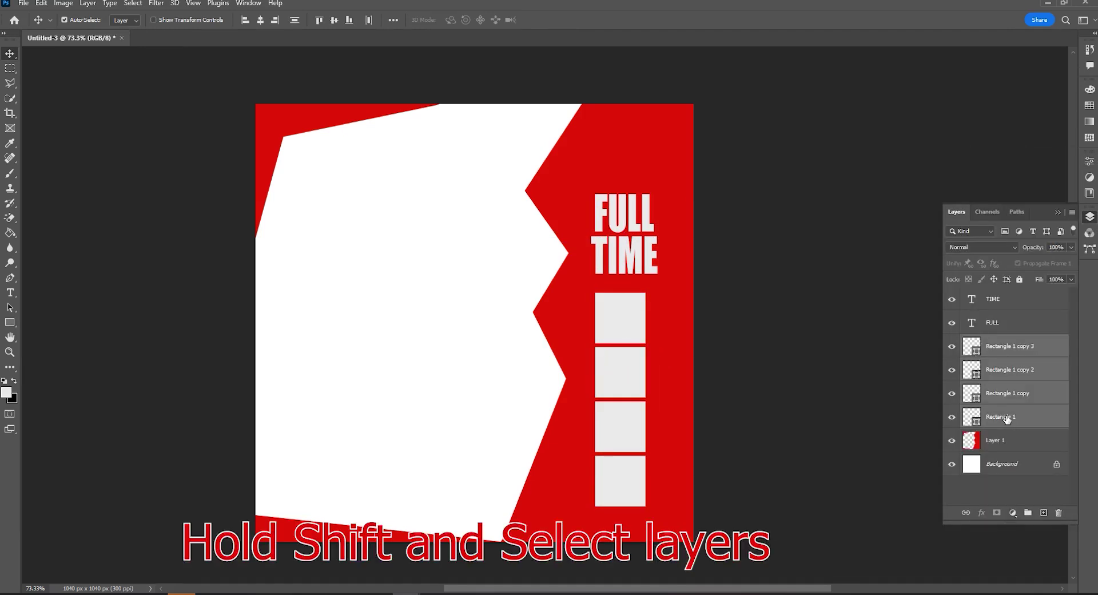
click(1005, 350)
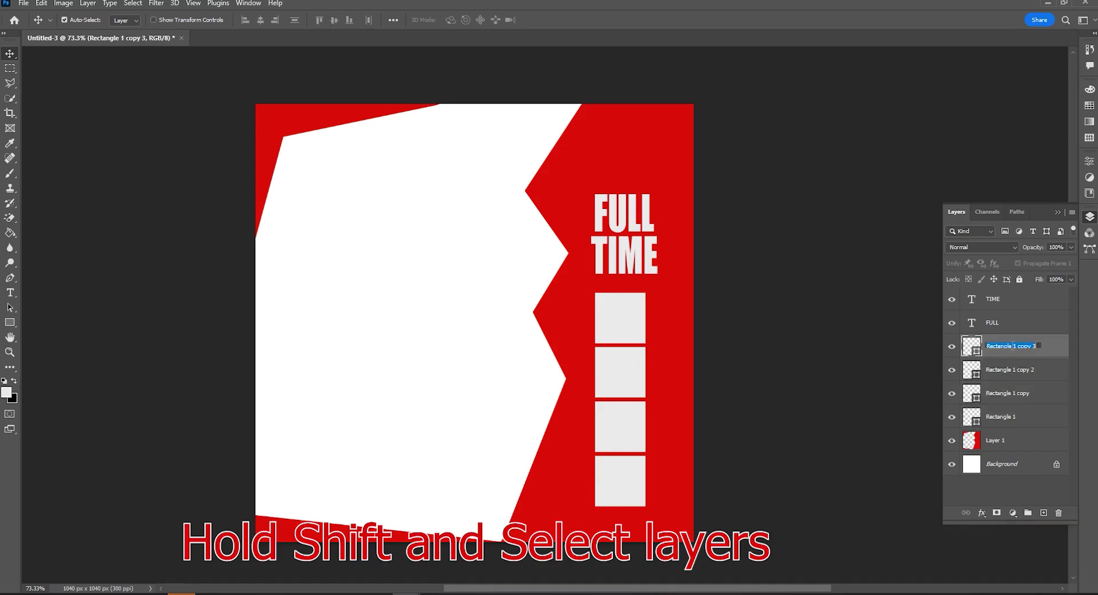
right_click(1006, 347)
click(992, 384)
click(1045, 345)
shift+click(1000, 418)
key(ctrl+g)
double_click(995, 342)
right_click(995, 343)
click(989, 385)
key(Return)
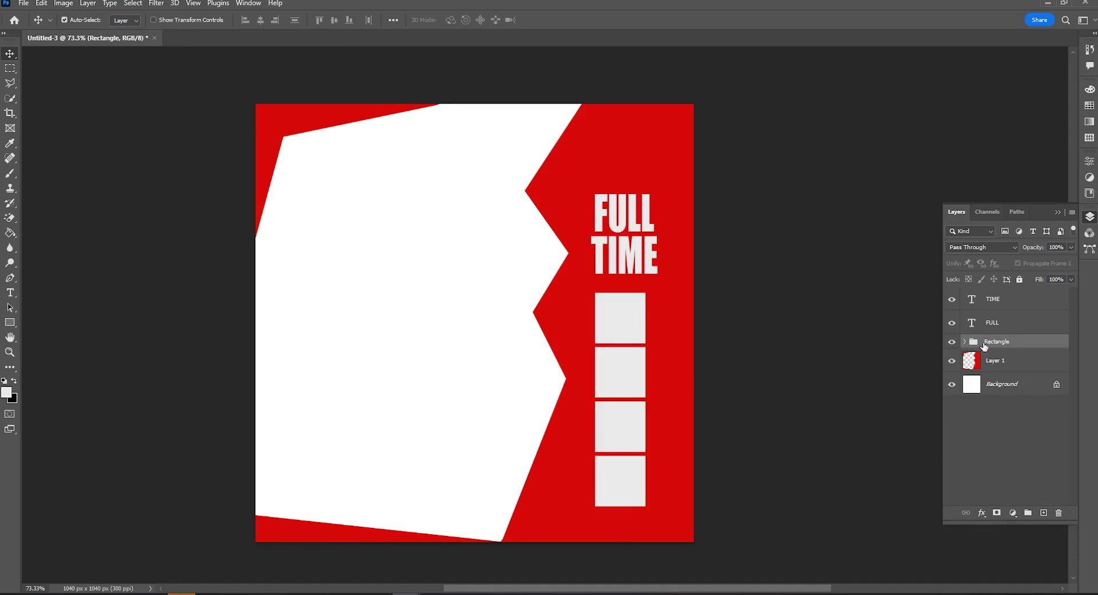
- Scale the Rectangle group down to a smaller column of squares just below TIME
key(ctrl+t)
drag(645, 292, 619, 314)
key(Return)
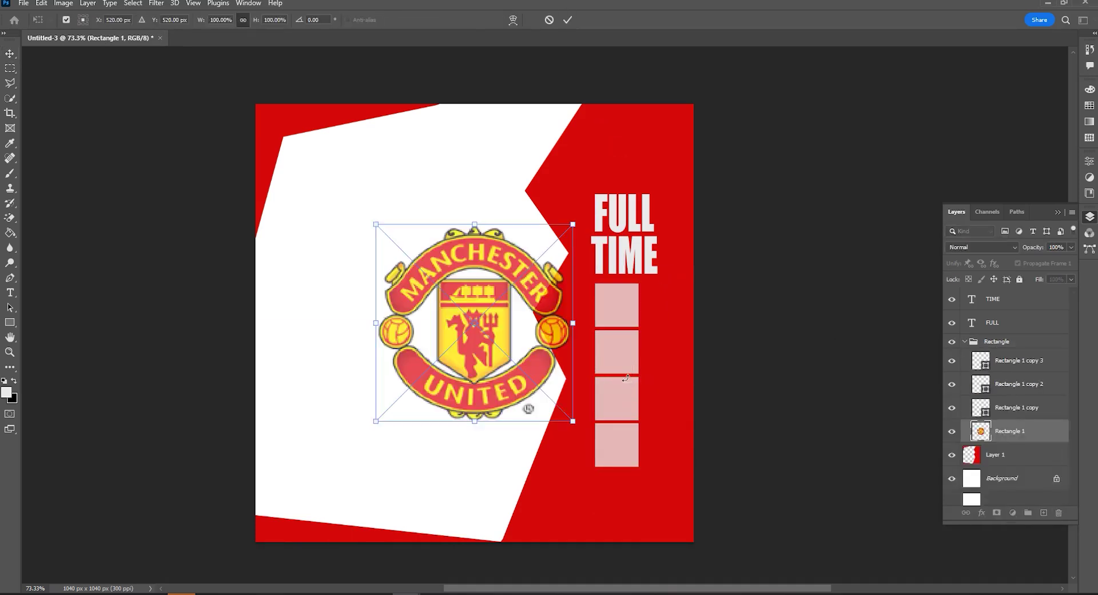
- Place the Manchester United crest above the square layers in the Rectangle group and scale it to fit the third square
drag(572, 224, 474, 307)
key(Return)
drag(1007, 431, 1007, 350)
drag(431, 343, 619, 366)
key(ctrl+t)
drag(668, 341, 615, 399)
key(Return)
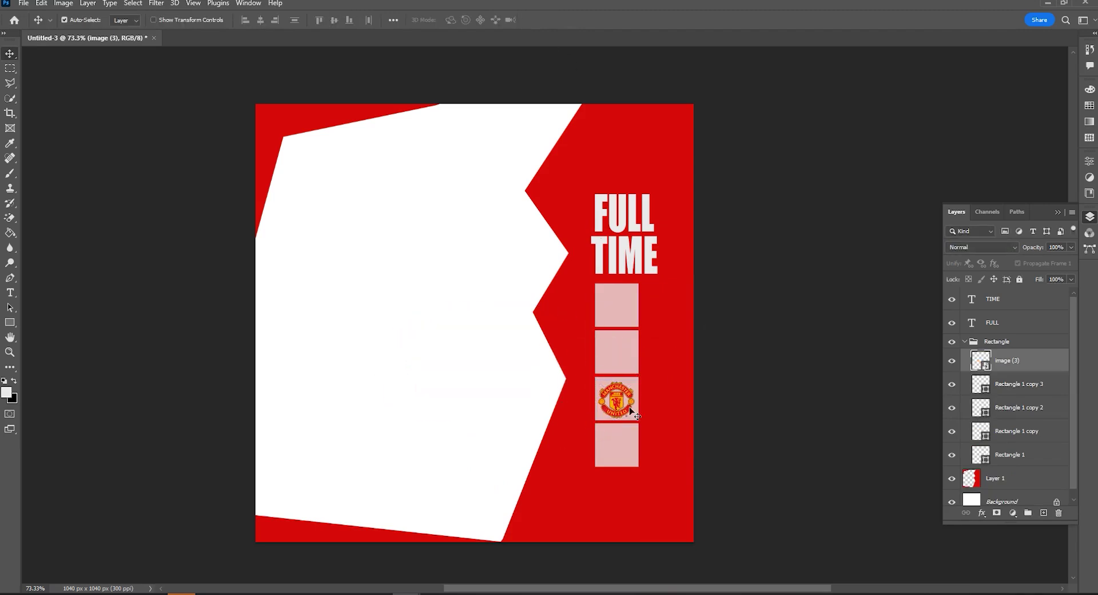
- Scale the Liverpool crest down and place it in the first square below TIME
drag(605, 191, 382, 427)
drag(364, 445, 620, 313)
click(567, 19)
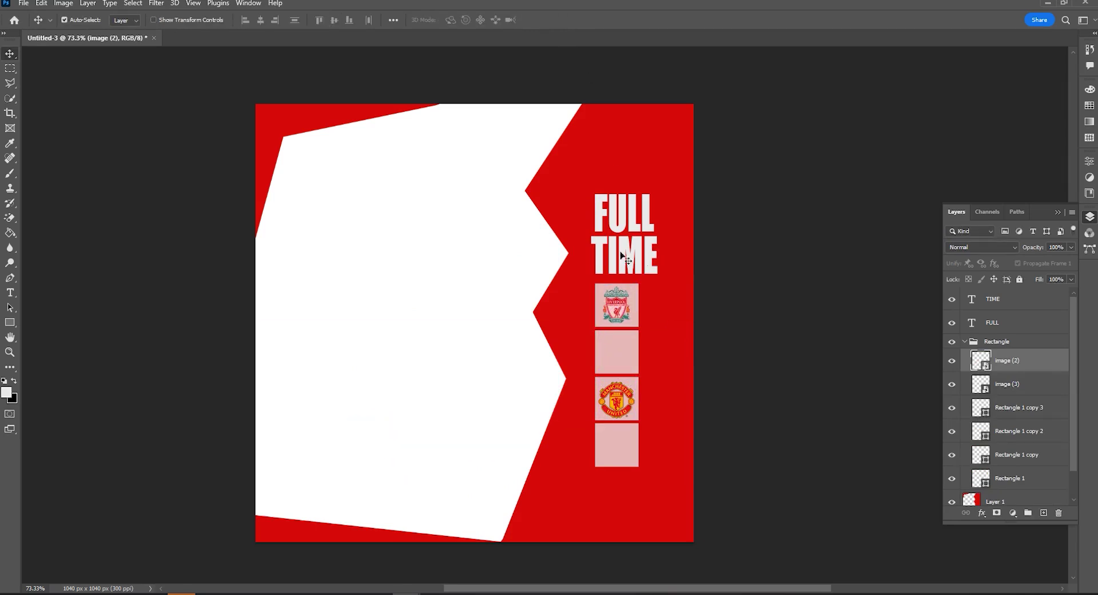
- Set the Rectangle group's opacity to 100% and make the second and fourth squares semi-transparent
click(1000, 341)
drag(1034, 247, 1093, 247)
click(623, 357)
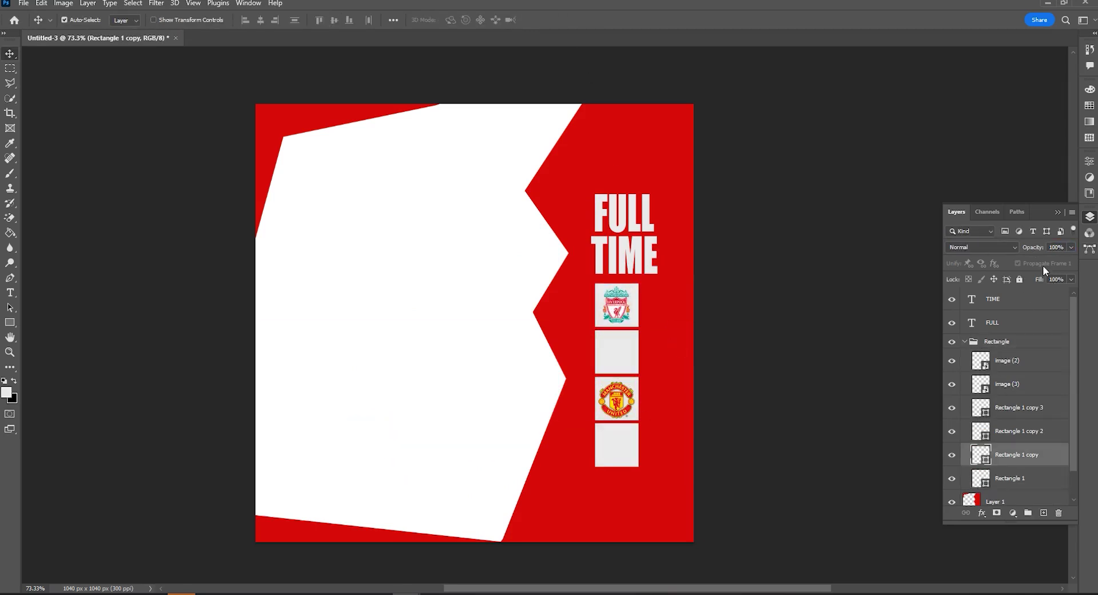
click(961, 408)
ctrl+click(1011, 454)
drag(1033, 247, 1006, 251)
click(1057, 212)
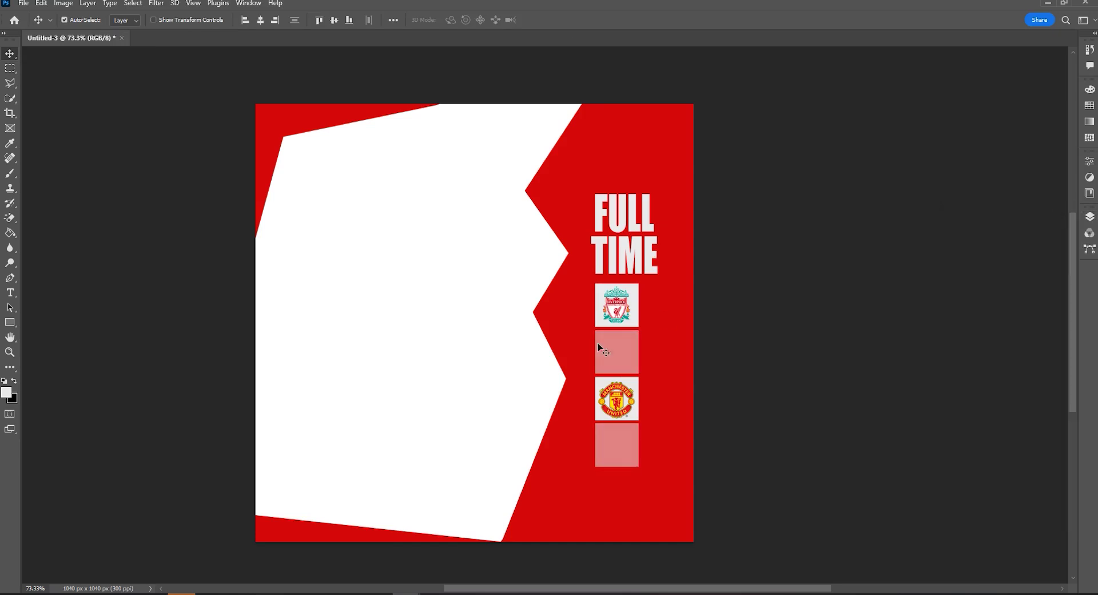
- Duplicate the TIME text into the second square and change the copy to "7"
drag(618, 264, 624, 350)
double_click(620, 351)
text(7)
key(ctrl+Return)
key(v)
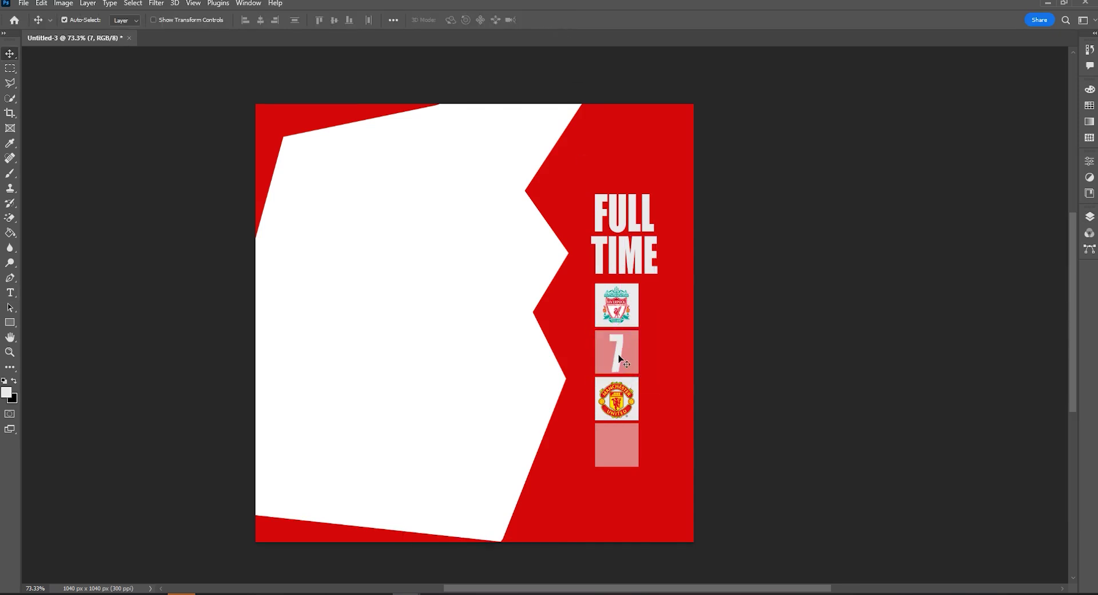
- Change the colour of the 7 to near-black
double_click(619, 354)
click(7, 392)
click(76, 447)
key(Return)
click(547, 20)
- Duplicate the 7 into the fourth square and change the copy to "0"
drag(618, 359, 618, 452)
double_click(616, 446)
text(0)
click(546, 20)
- Scale the Premier League logo down and place it below the fourth square
scroll(626, 305, down, 2)
scroll(628, 308, up, 1)
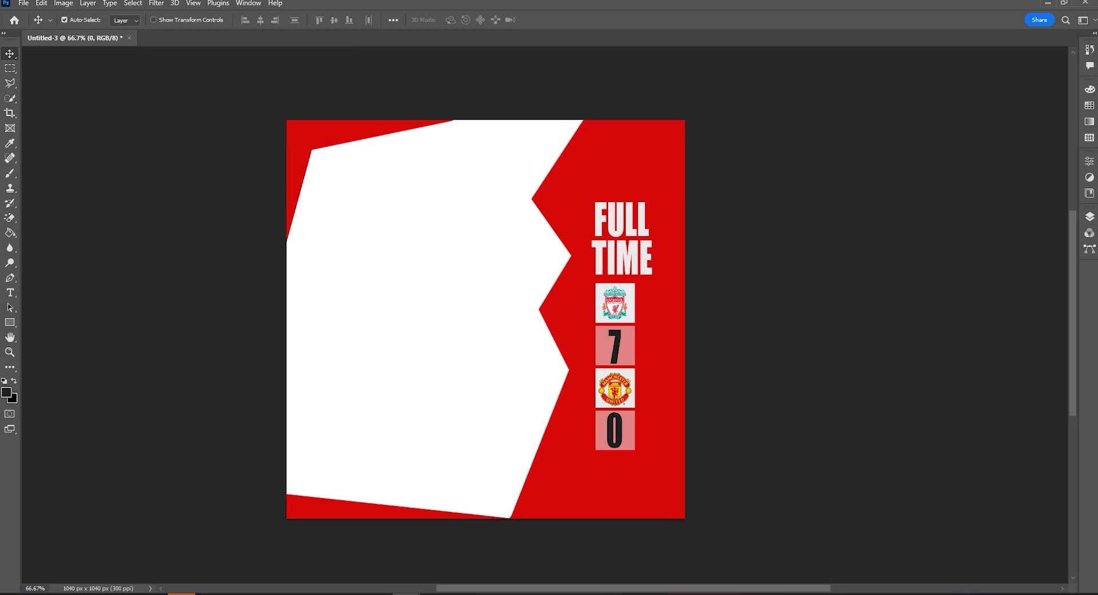
drag(321, 276, 321, 277)
drag(684, 237, 572, 476)
click(567, 19)
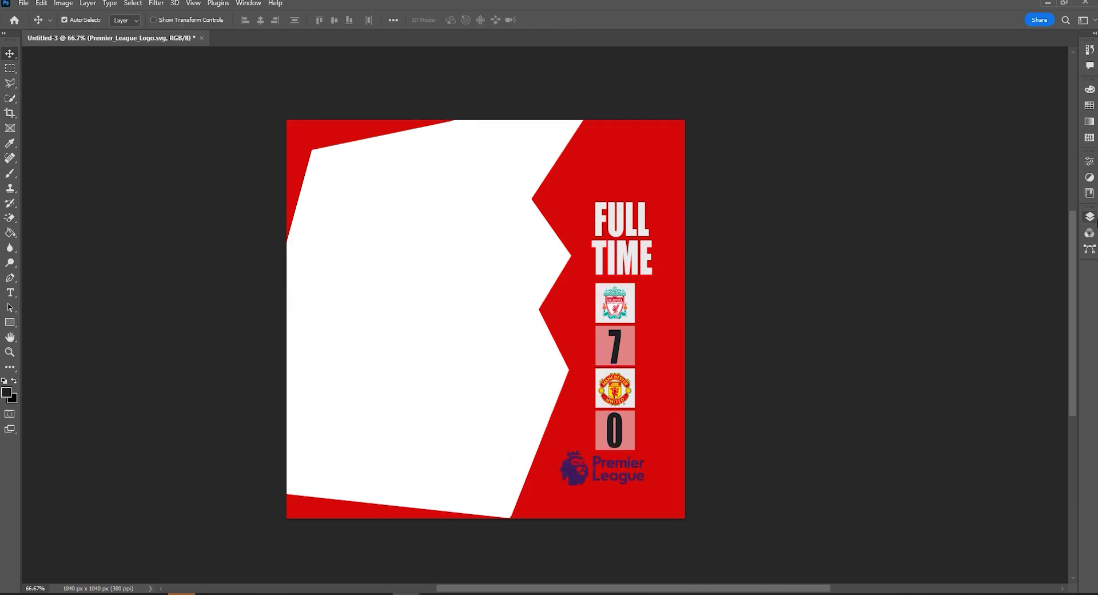
- Group the heading and score text layers and name the group Text
click(1089, 216)
click(996, 322)
shift+click(998, 393)
click(1028, 512)
double_click(986, 318)
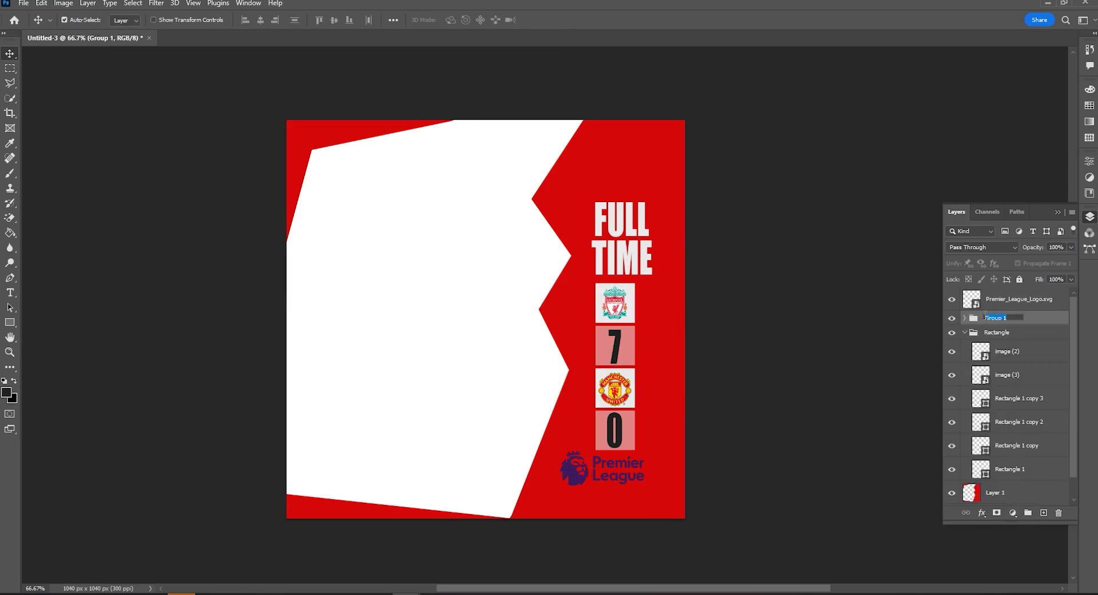
key(Return)
- Check the contents of the Text and Rectangle groups by hiding and showing each one, and collapse the Rectangle group
click(951, 318)
click(951, 317)
click(964, 332)
click(951, 332)
click(952, 332)
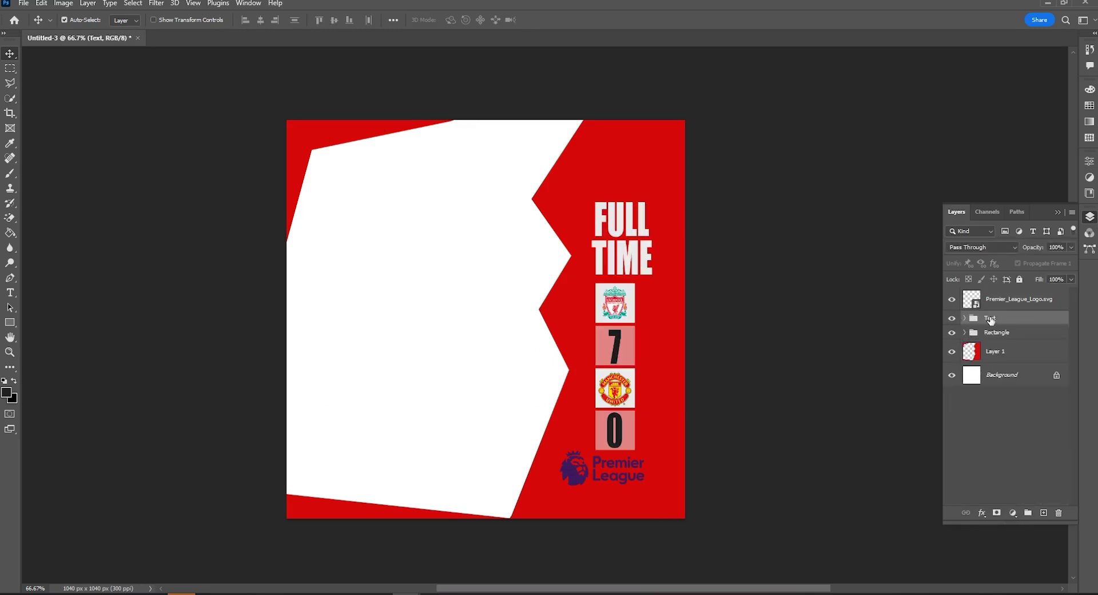
- Move the Text and Rectangle groups up together and scale them up slightly
ctrl+click(994, 333)
key(ctrl+t)
drag(616, 308, 616, 272)
drag(649, 166, 652, 155)
key(Return)
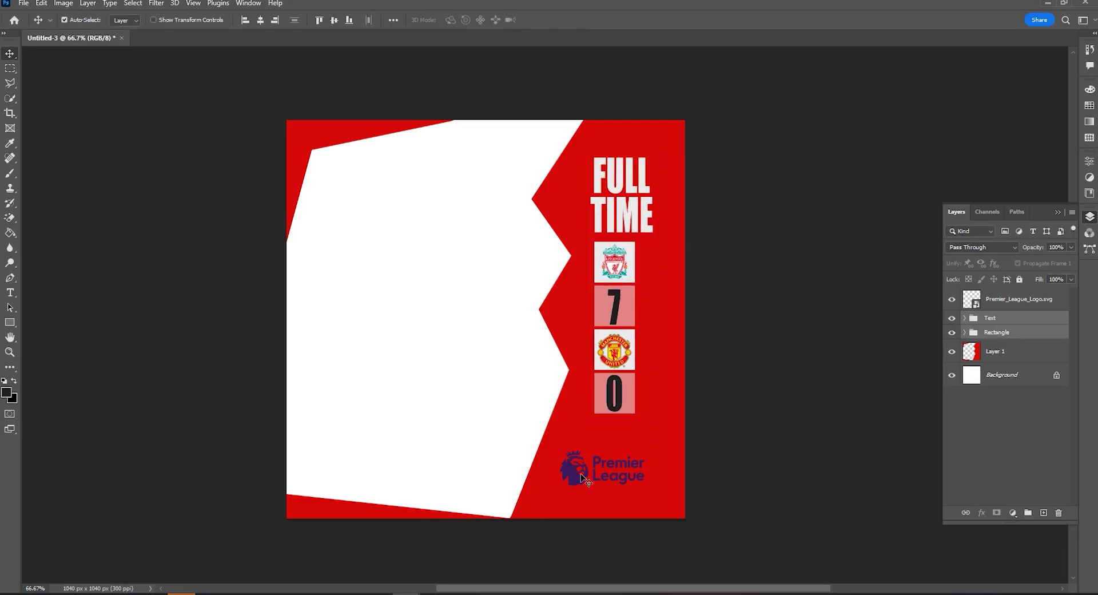
- Move the Premier League logo up beneath the score squares and turn it white with a Hue/Saturation adjustment
drag(573, 471, 574, 446)
key(ctrl+u)
drag(518, 252, 571, 254)
click(662, 140)
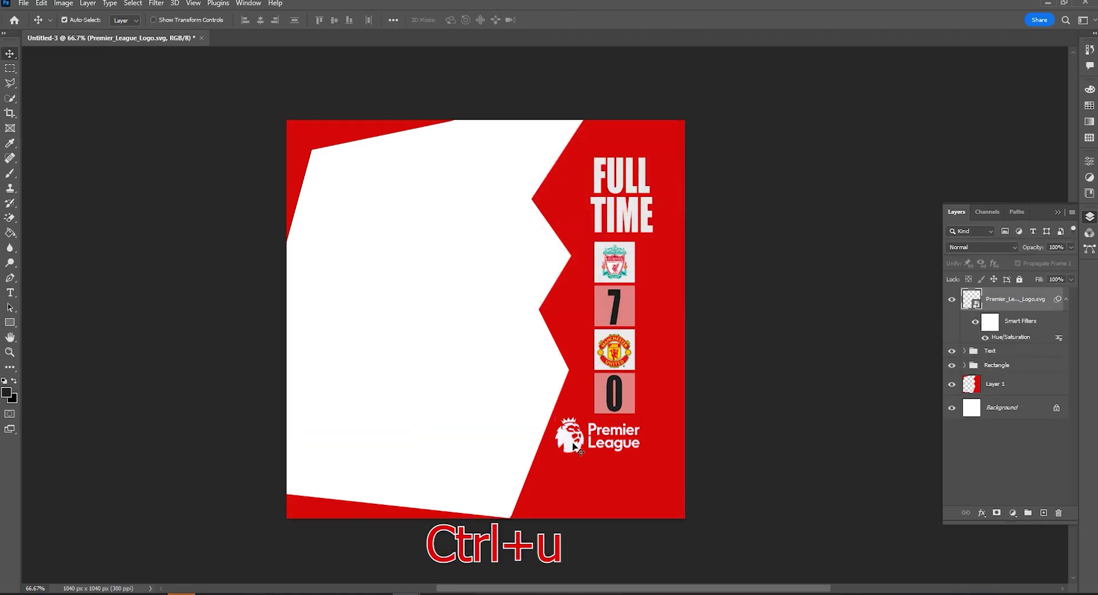
drag(575, 448, 575, 452)
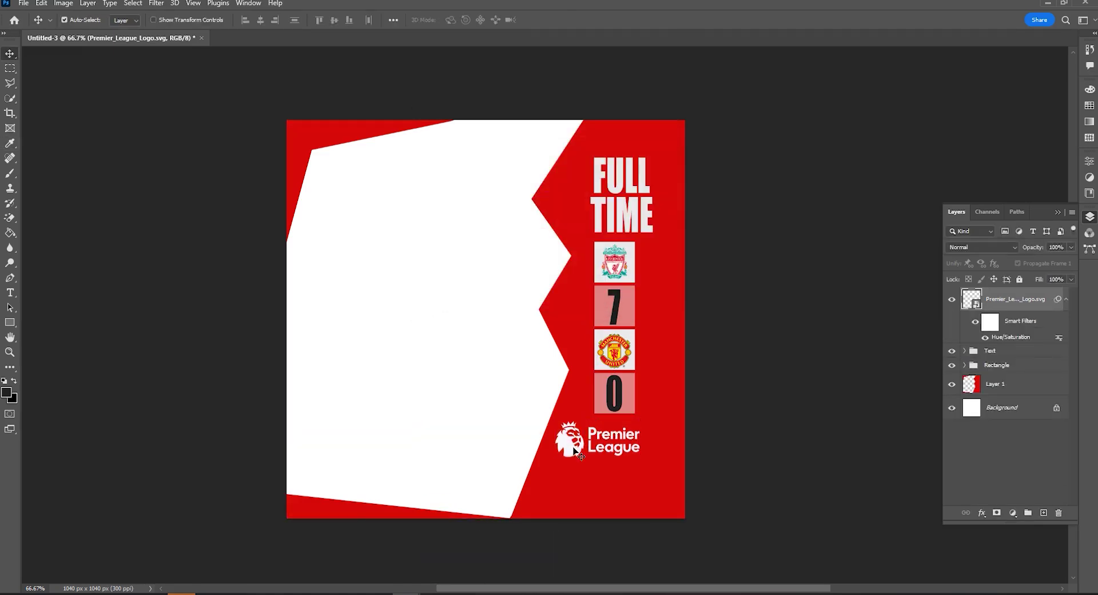
- Add a small text line reading "Liverpool" below the Premier League logo
click(10, 292)
click(570, 483)
click(9, 53)
drag(501, 472, 401, 461)
key(ctrl+t)
drag(581, 432, 605, 473)
click(565, 20)
double_click(586, 472)
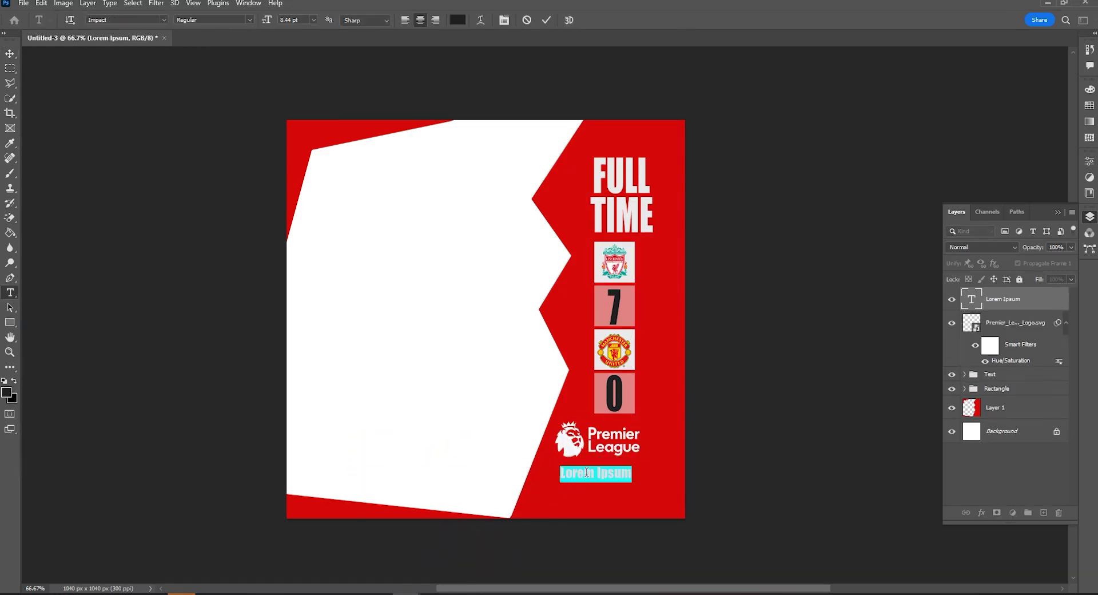
key(BackSpace)
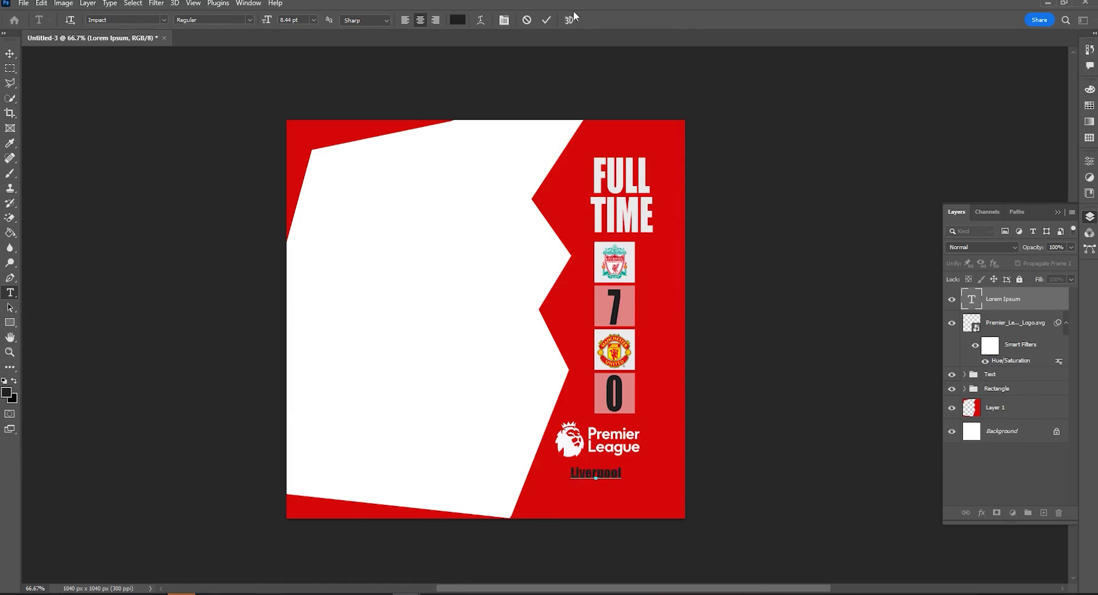
click(546, 20)
- Nudge the Liverpool text closer to the logo and set its font to KngChakKP Kbalromeas
drag(582, 473, 575, 470)
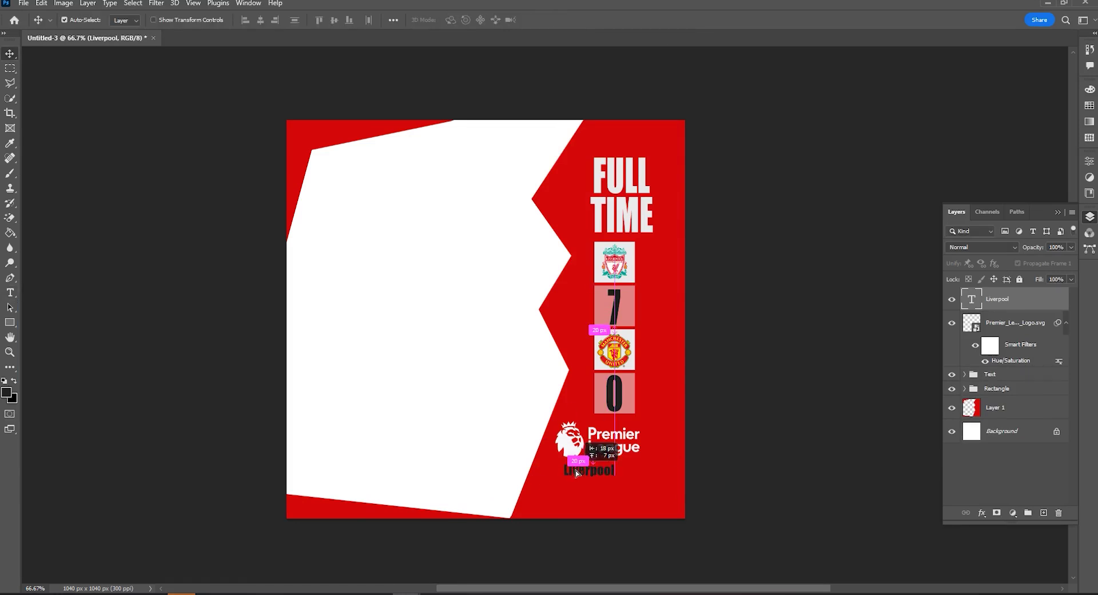
key(t)
click(163, 20)
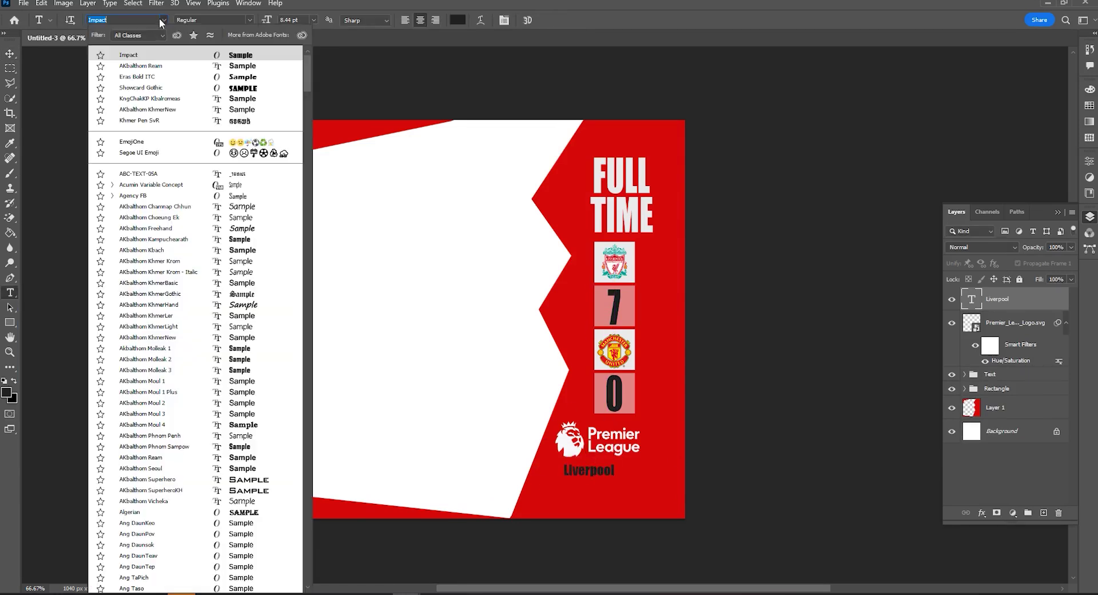
click(182, 100)
- Duplicate the Liverpool text directly below itself and change the copy to "Man. United"
click(10, 53)
drag(590, 473, 628, 481)
double_click(627, 481)
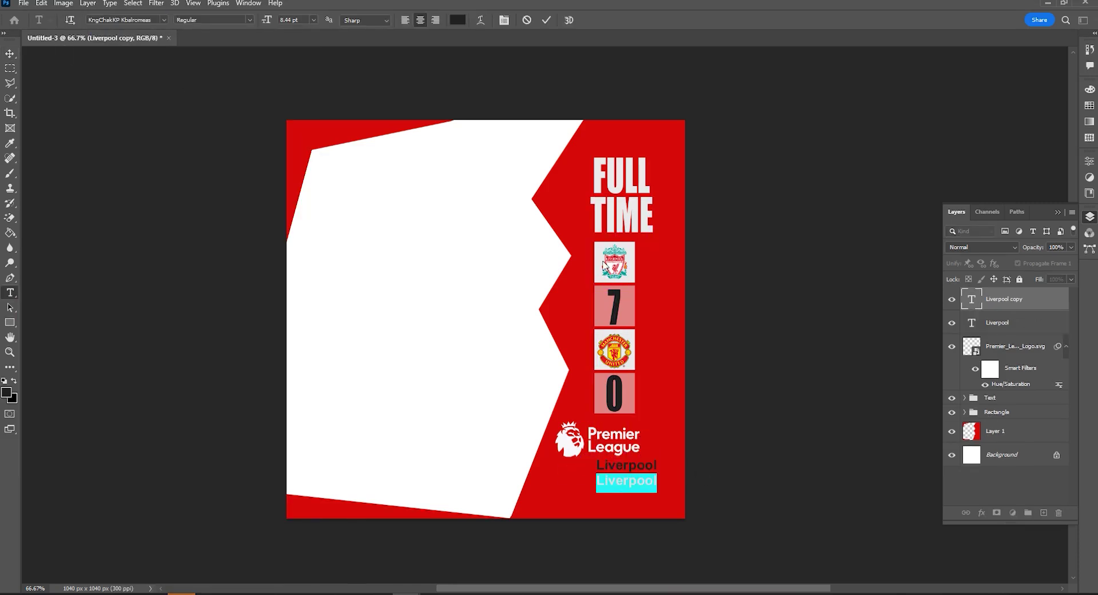
text(Man. United)
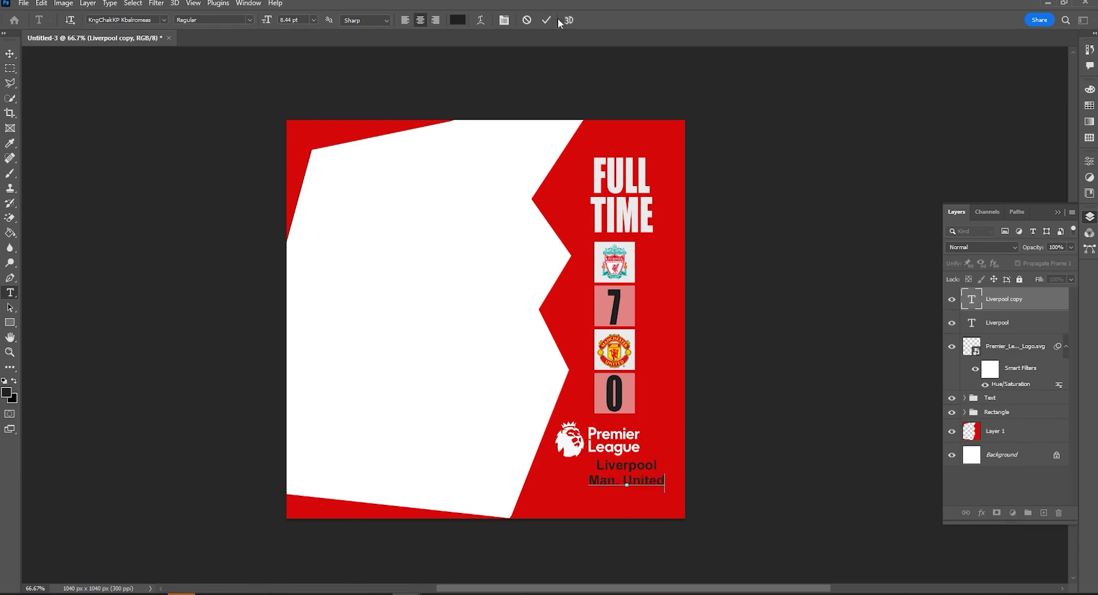
click(546, 20)
- Nudge the Liverpool text and scale both team-name lines down together beneath the logo
mouse_move(619, 466)
mouse_down()
mouse_move(658, 479)
mouse_move(617, 465)
mouse_up()
shift+click(642, 479)
key(ctrl+t)
key(Return)
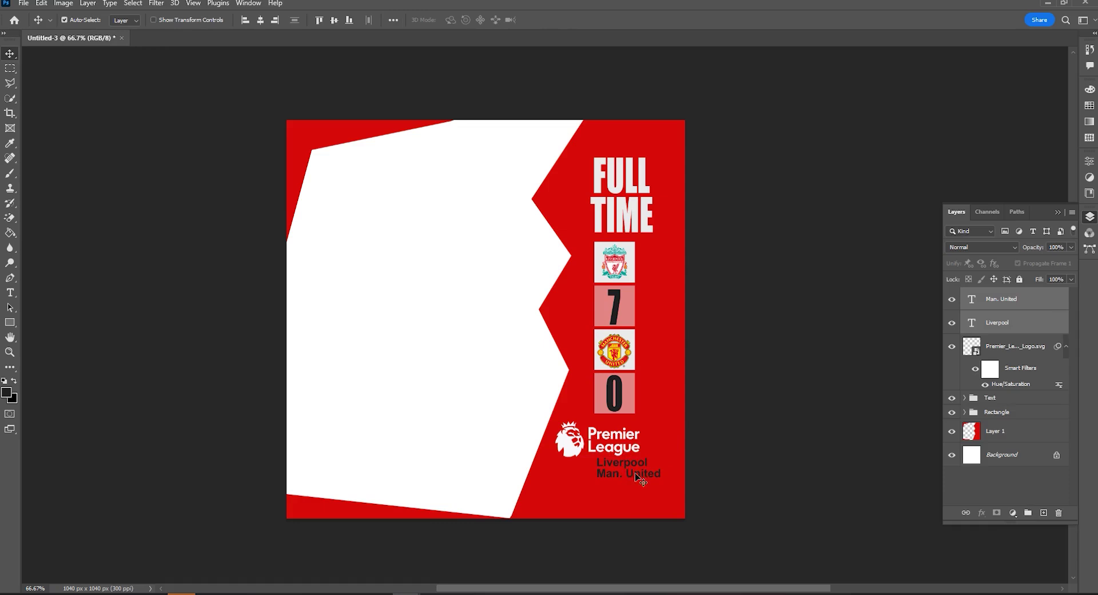
- Create a new layer directly above the white Background and fill it with dark grey
click(997, 456)
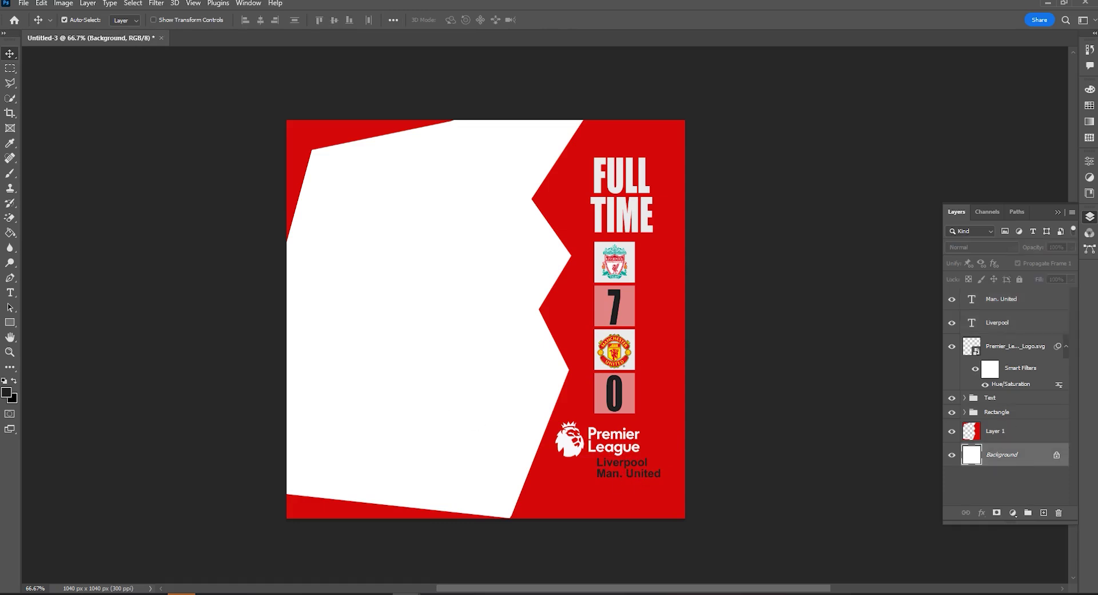
scroll(516, 344, up, 1)
click(522, 363)
click(1006, 455)
click(1044, 513)
click(7, 392)
click(254, 503)
key(Return)
key(g)
click(470, 349)
- Scale and position the np_file_214177 player photo below the red frame layer so it fills the poster opening
scroll(464, 358, down, 1)
drag(394, 379, 400, 377)
drag(450, 246, 396, 251)
drag(637, 179, 725, 110)
drag(708, 160, 629, 194)
drag(647, 142, 706, 100)
drag(688, 150, 656, 180)
drag(675, 130, 690, 118)
drag(676, 170, 647, 176)
click(568, 20)
drag(485, 274, 484, 267)
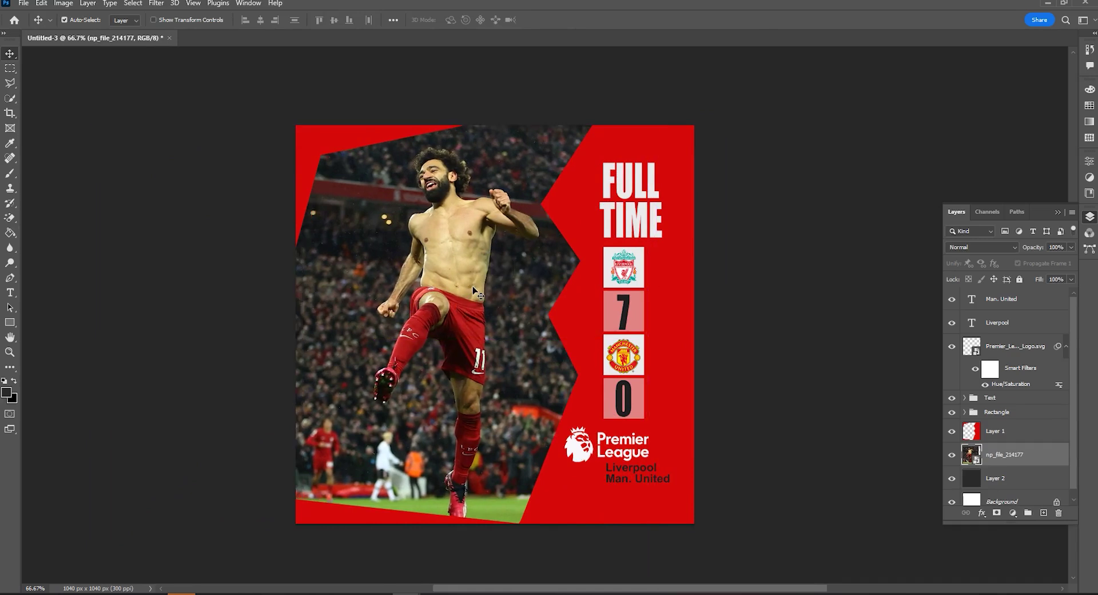
- Enlarge the player photo to 20.46% and reposition it so the celebrating player fills the opening
key(ctrl+t)
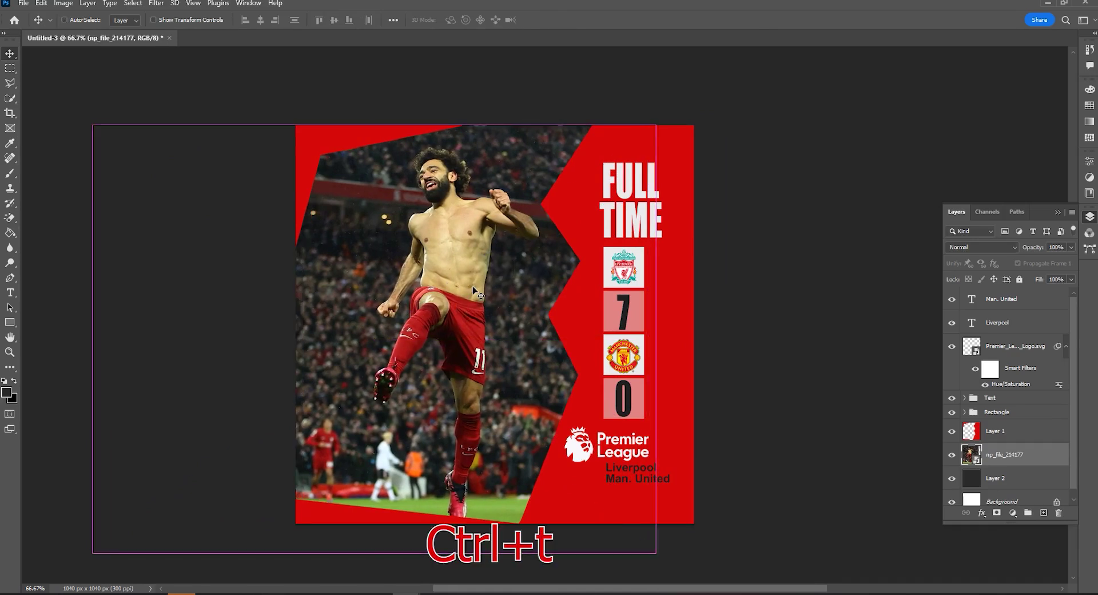
drag(572, 156, 576, 147)
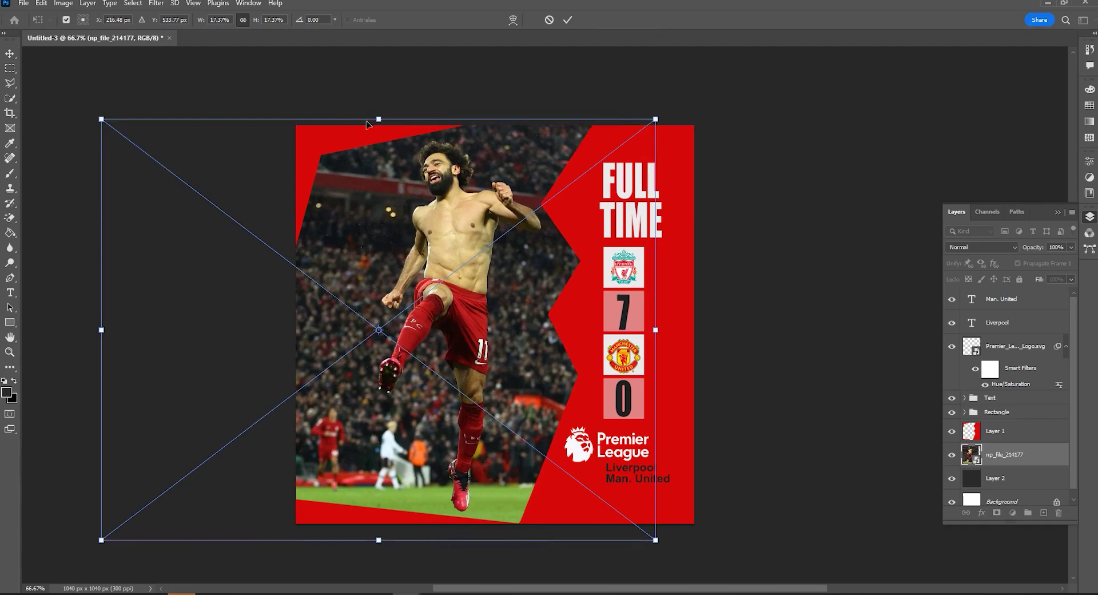
mouse_move(101, 540)
mouse_down()
mouse_move(65, 565)
mouse_move(89, 549)
mouse_up()
drag(355, 496, 598, 217)
drag(677, 125, 663, 149)
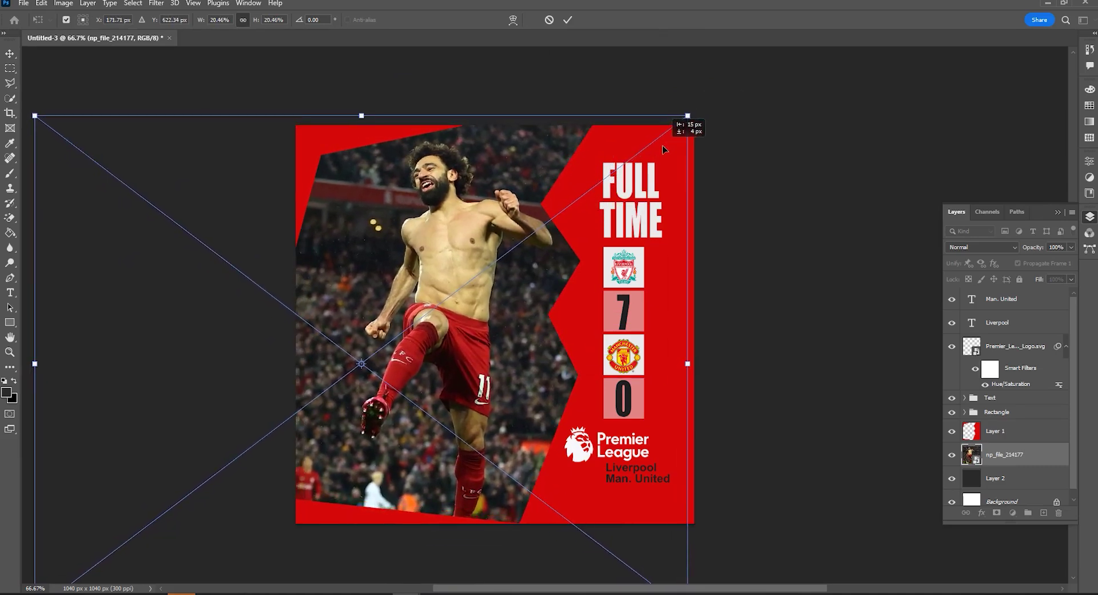
click(567, 20)
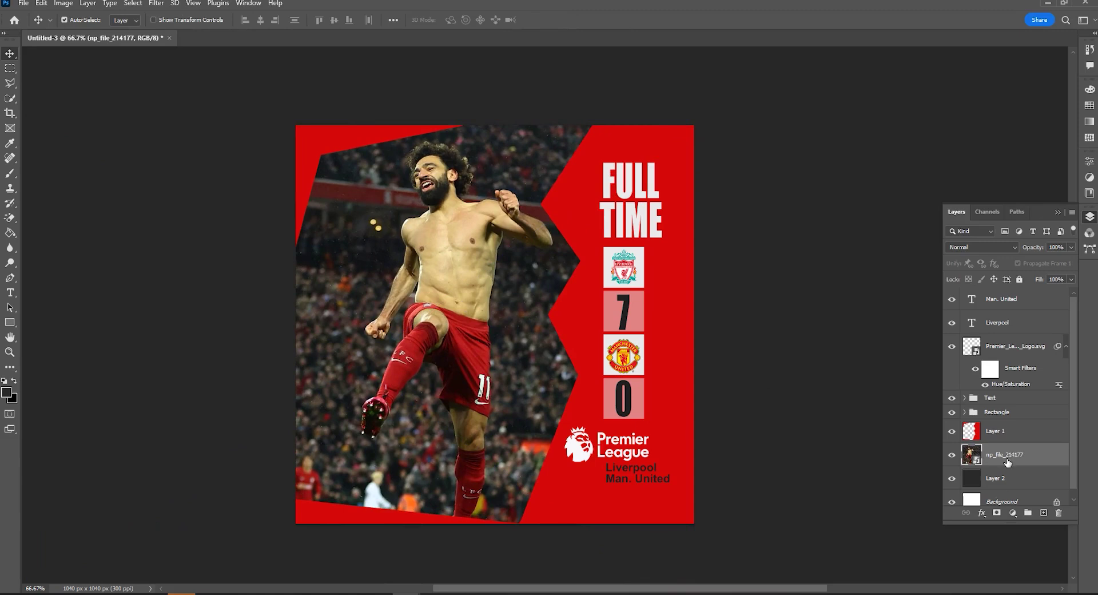
- Duplicate the player photo layer, select the player as the subject, and open the selection in Select and Mask
key(ctrl+j)
click(131, 6)
click(148, 137)
click(132, 3)
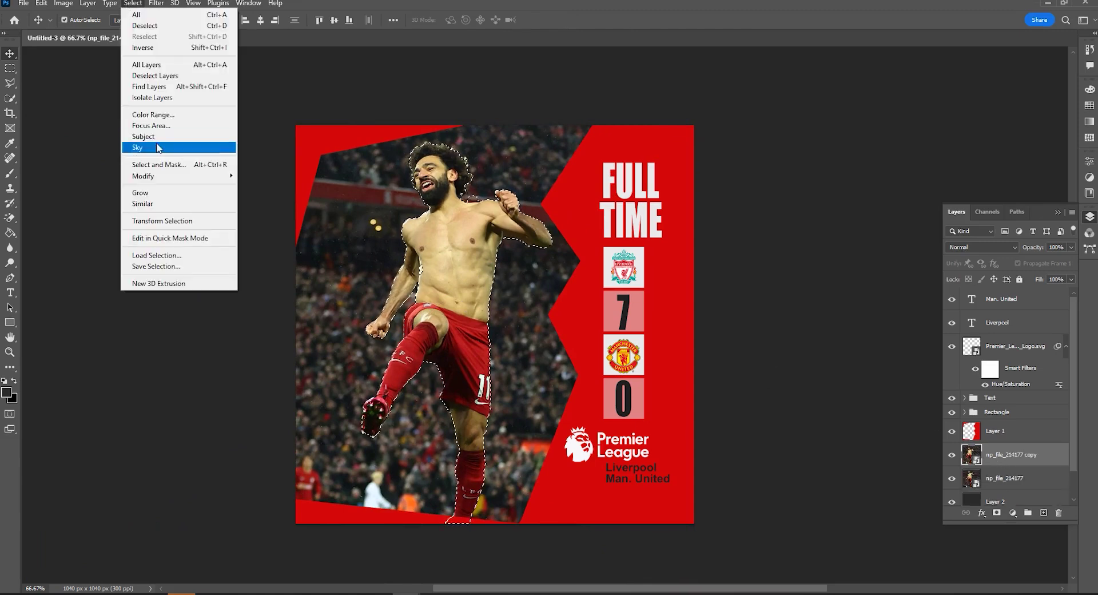
click(154, 153)
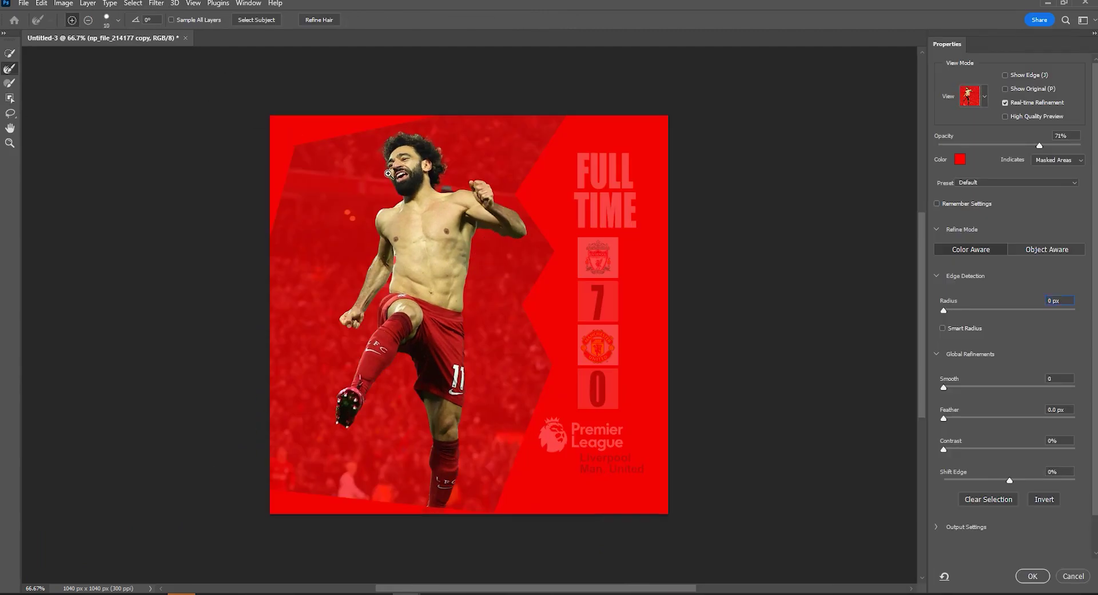
- Refine the player selection with Smooth 1, Feather 0.6 px and Shift Edge -6%, and apply it as a layer mask
ctrl+click(388, 173)
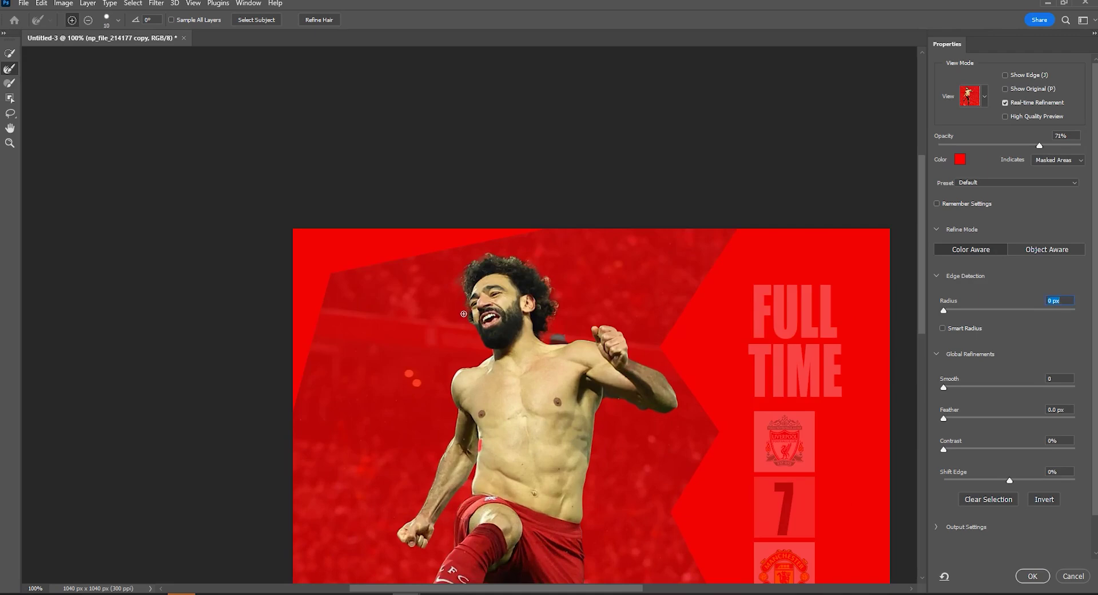
click(16, 86)
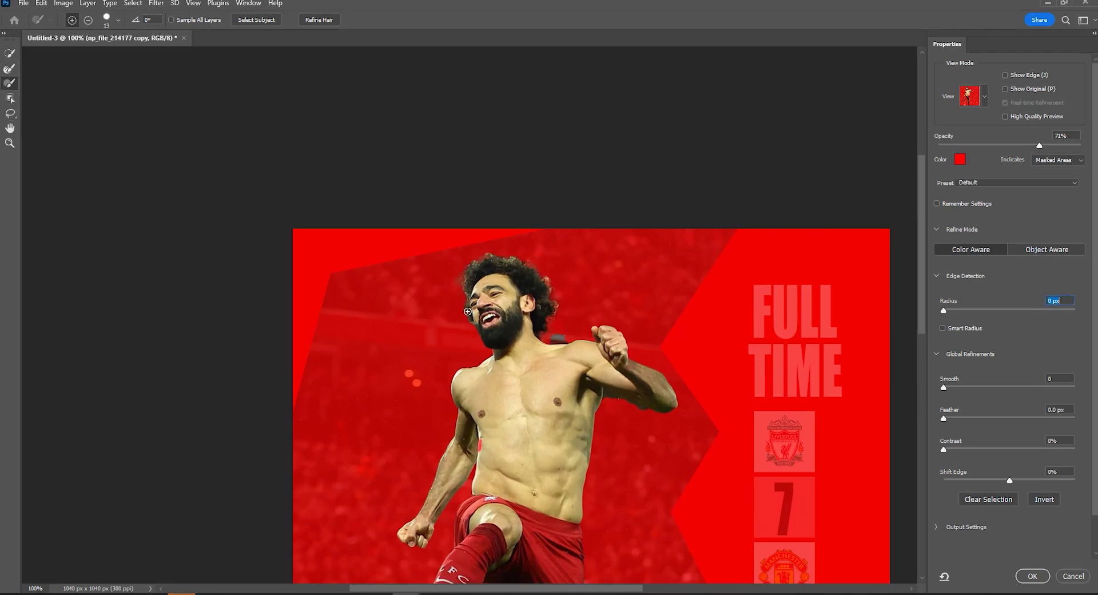
key(r)
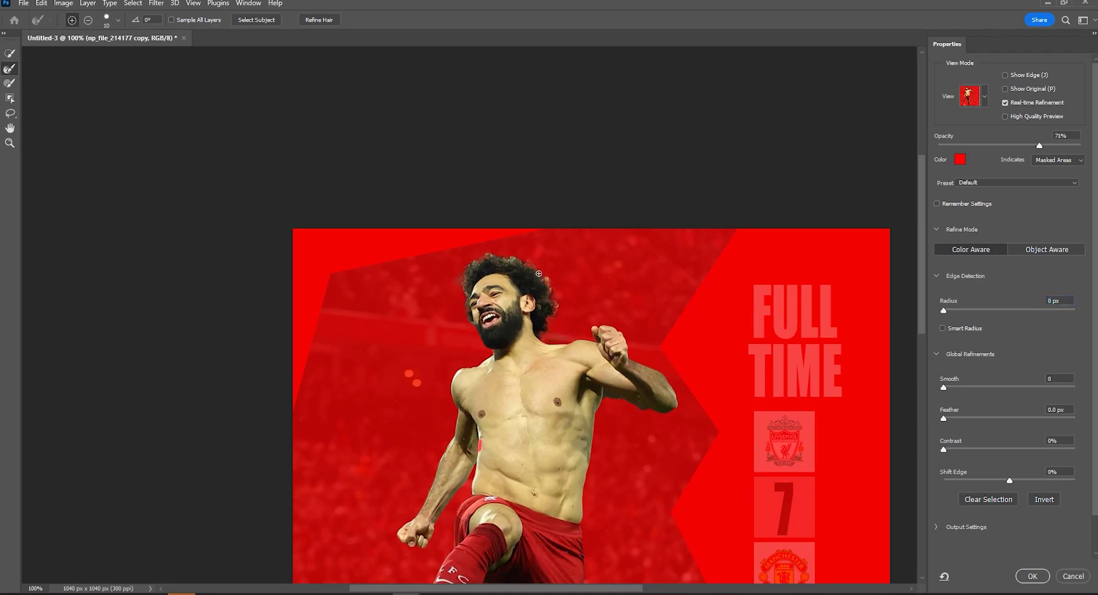
scroll(540, 391, down, 3)
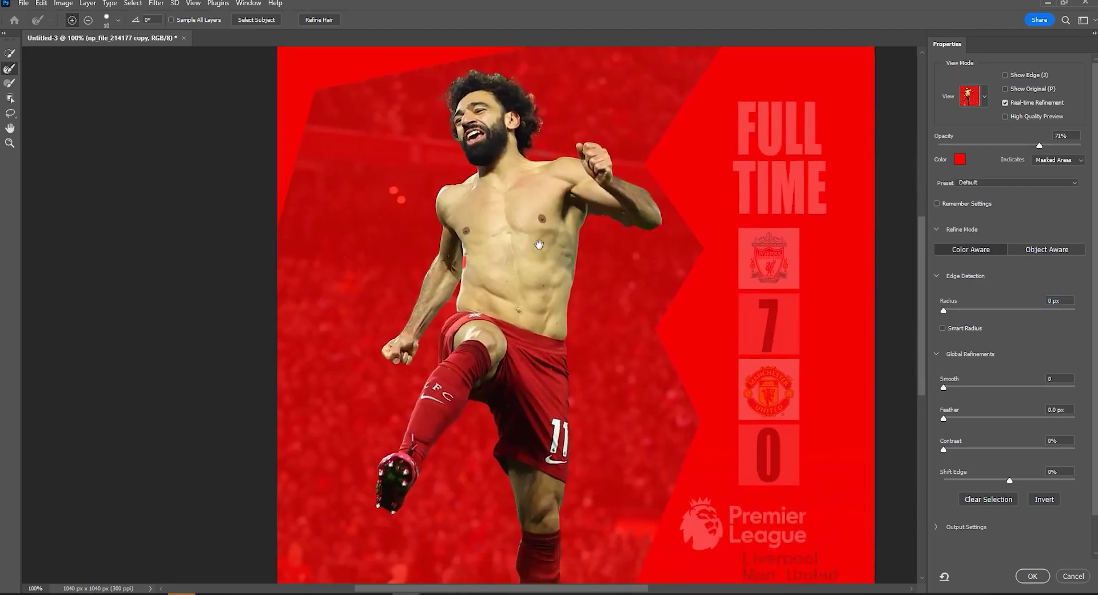
drag(1009, 481, 1007, 480)
drag(943, 418, 944, 388)
drag(944, 310, 948, 309)
key(b)
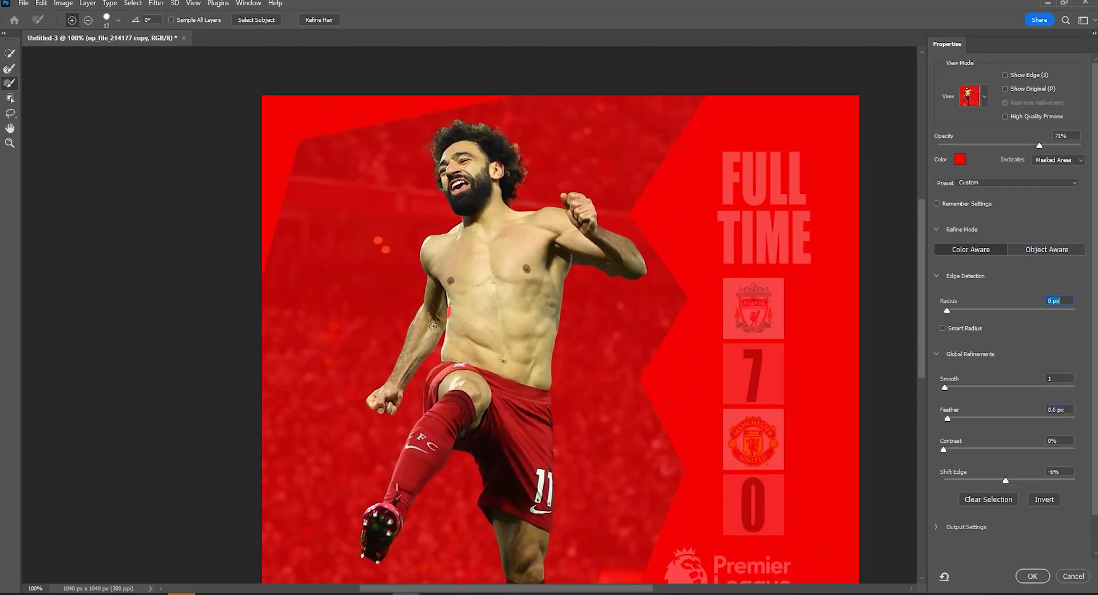
click(1031, 576)
click(996, 512)
- Desaturate the original photo layer behind the player cutout to greyscale with Hue/Saturation
click(951, 477)
click(952, 478)
click(969, 483)
key(ctrl+u)
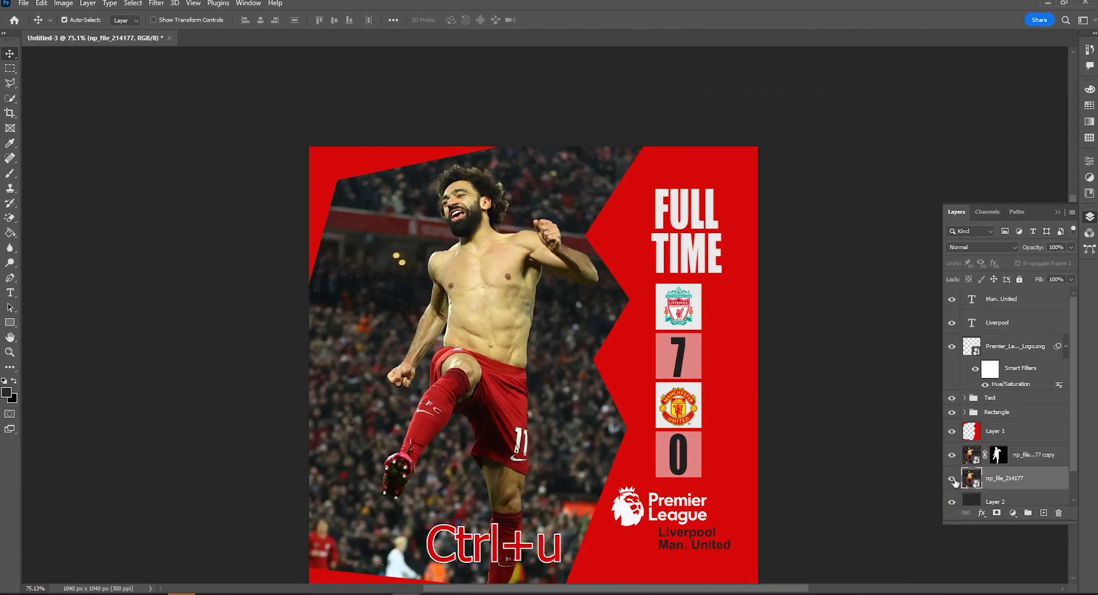
drag(738, 366, 681, 366)
mouse_move(737, 395)
mouse_down()
mouse_move(723, 393)
mouse_move(734, 396)
mouse_up()
drag(717, 395, 741, 397)
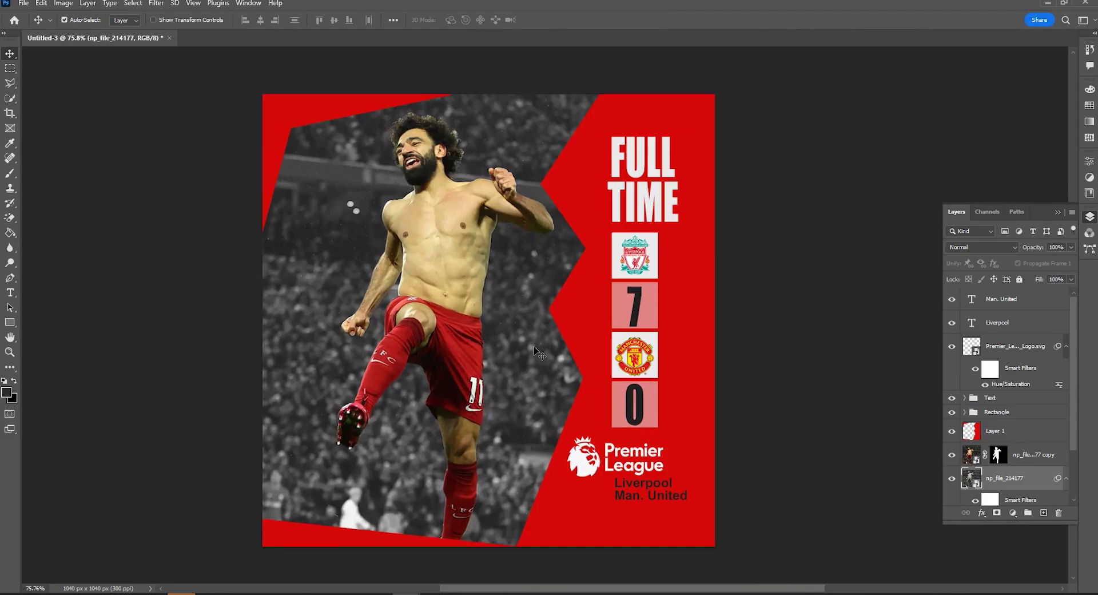
- Darken the greyscale background photo with Curves, lowering the highlights and midtones
key(ctrl+m)
drag(653, 396, 657, 395)
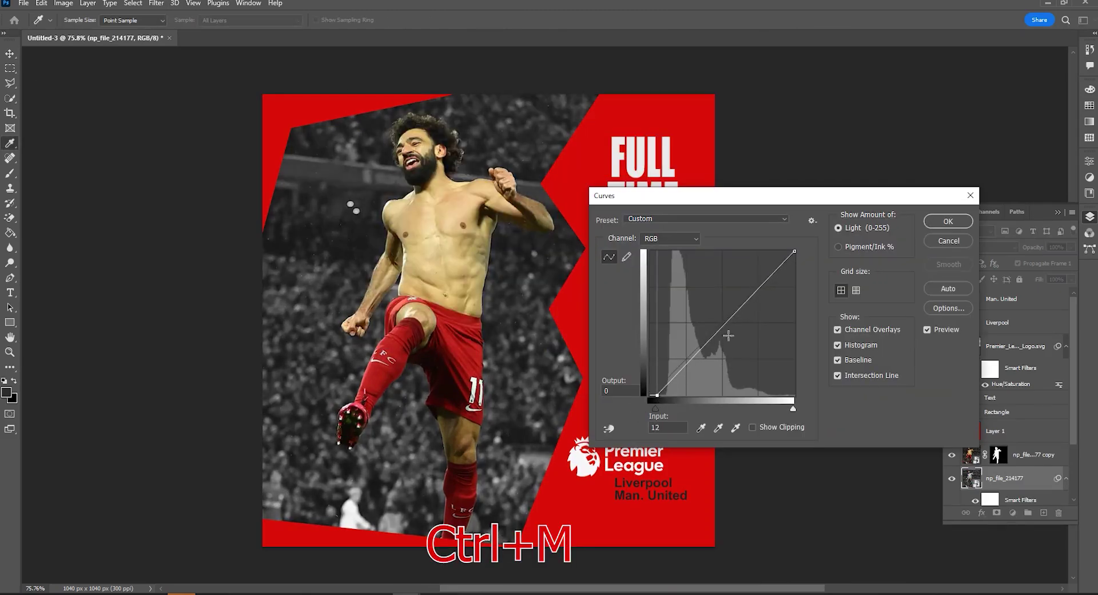
drag(793, 251, 814, 271)
drag(743, 318, 726, 334)
drag(690, 364, 649, 409)
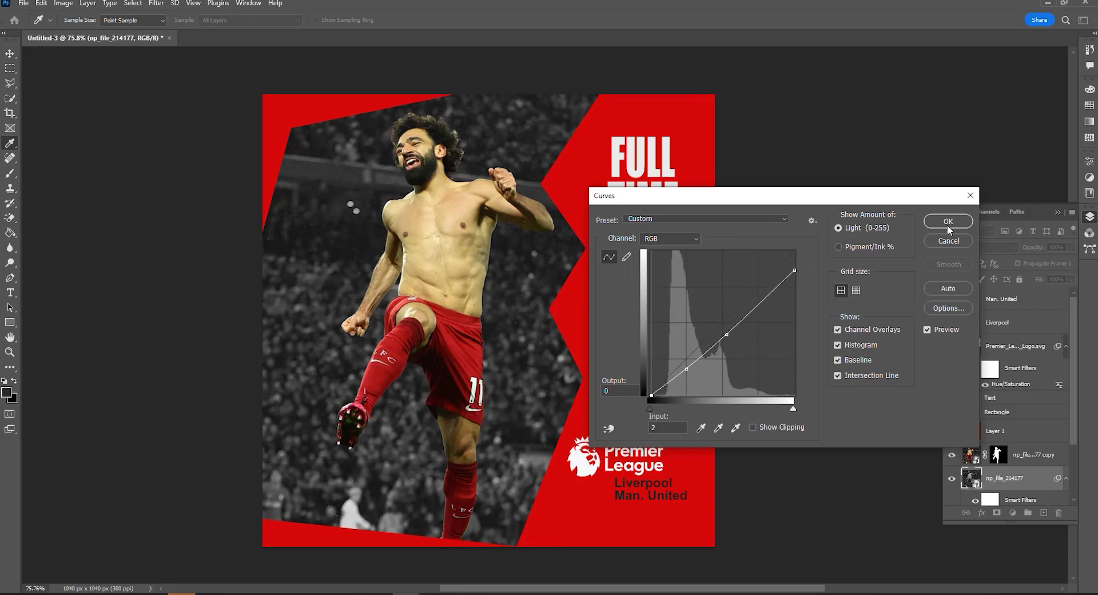
click(944, 241)
- Apply a Gaussian Blur with a 2.7-pixel radius to the greyscale background photo
click(156, 3)
mouse_move(166, 146)
click(329, 186)
drag(610, 474, 628, 480)
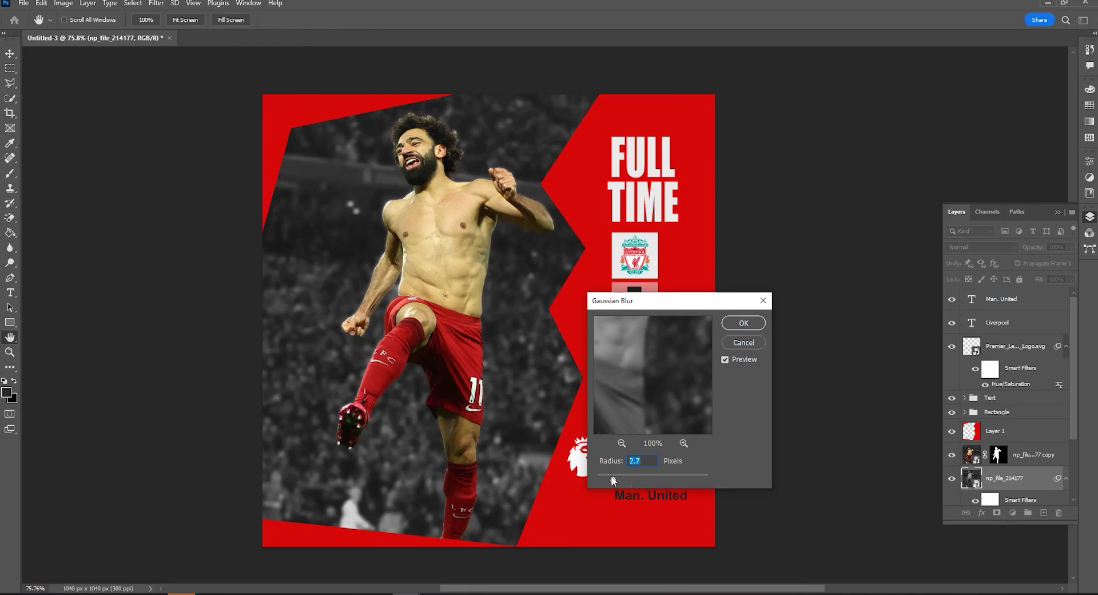
click(743, 322)
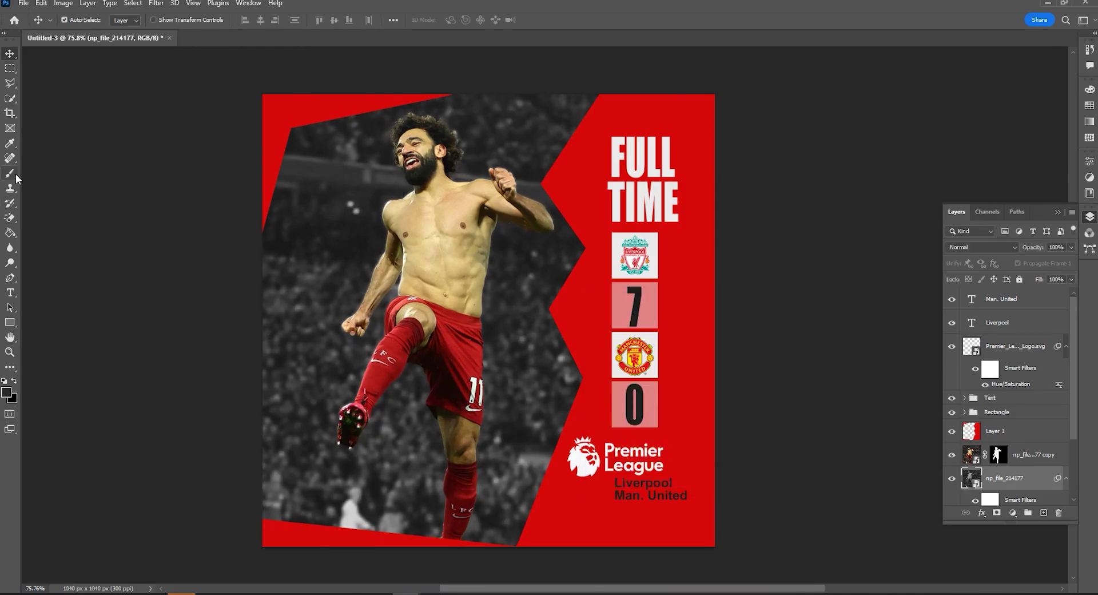
- Rasterize the background photo and heal away the distracting figures and bright spots around the player
click(10, 157)
click(341, 462)
key(Return)
drag(354, 503, 352, 515)
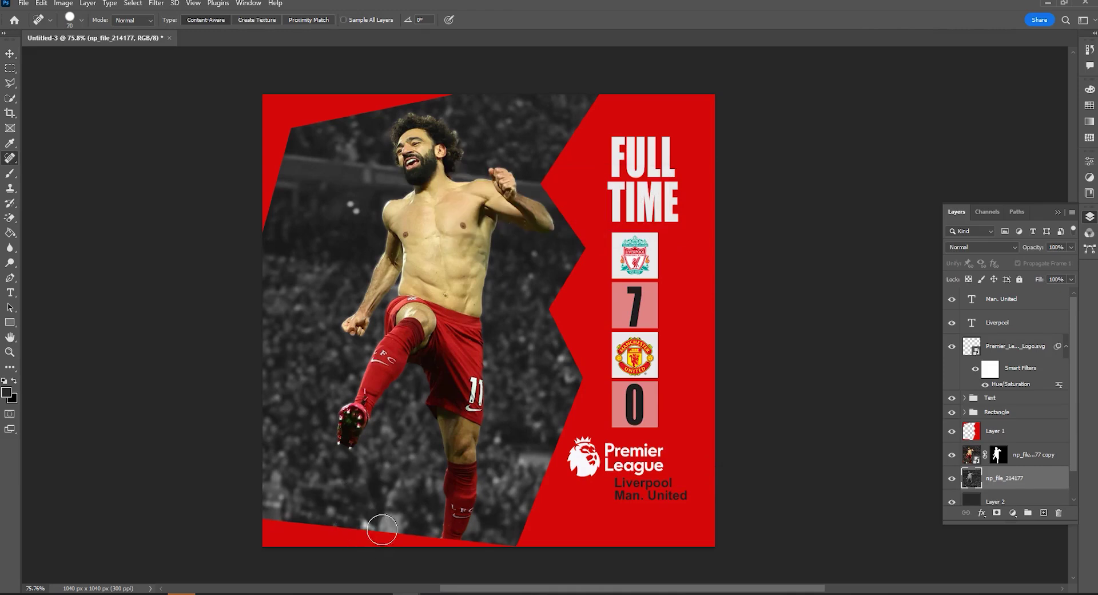
key(bracketright)
key(bracketright)
click(528, 275)
click(278, 485)
scroll(310, 408, down, 2)
key(v)
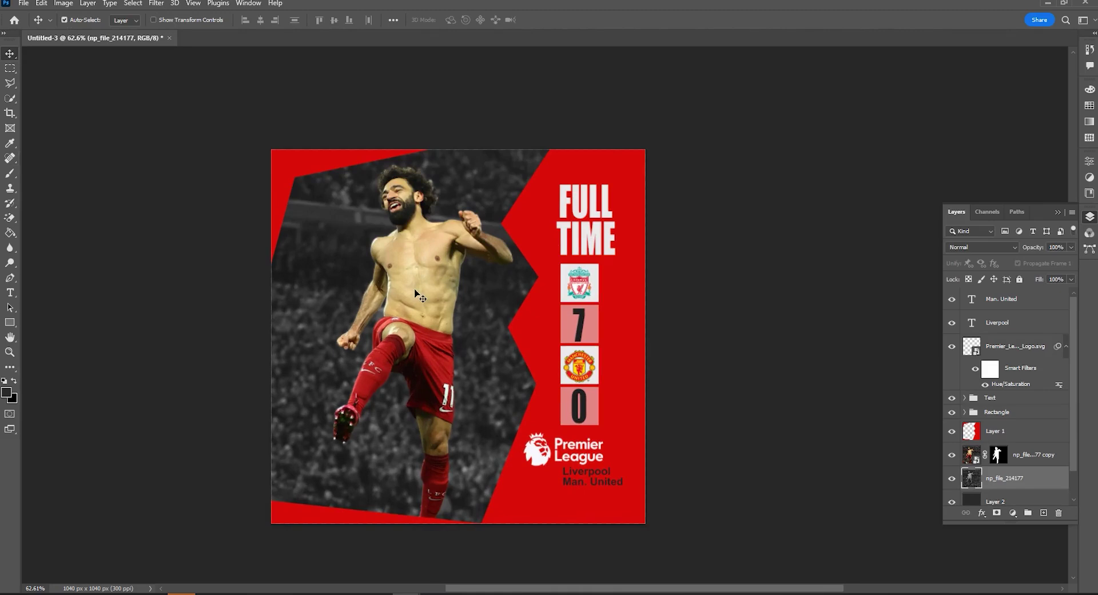
- Convert the masked player cutout layer to a smart object
click(428, 285)
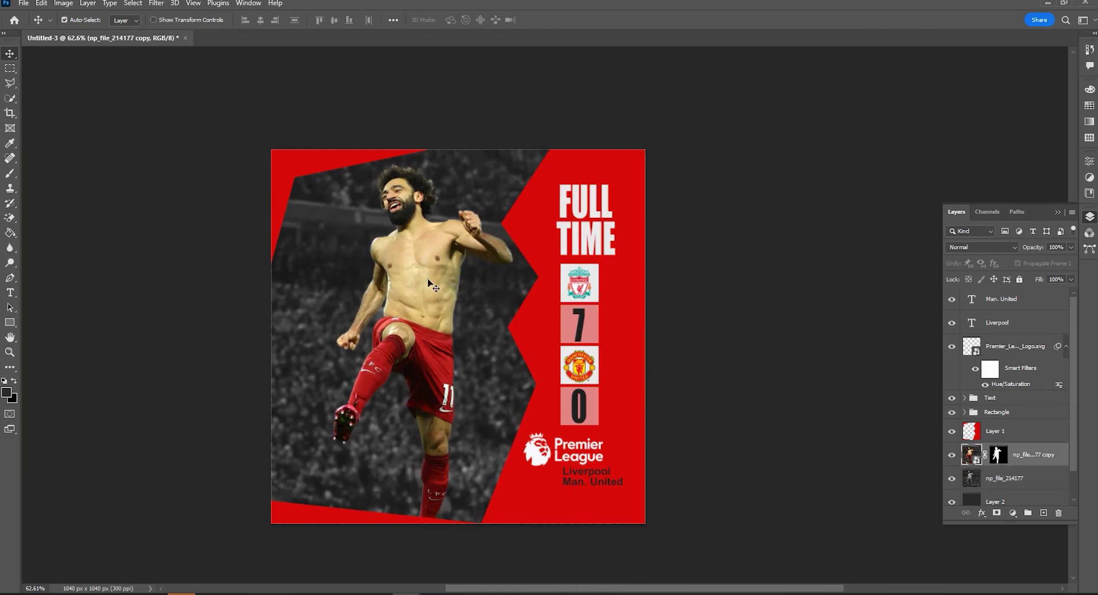
right_click(1044, 456)
click(945, 204)
- Select the player's head, torso, arms and raised knee with Quick Selection, keeping the red shorts out
scroll(625, 378, up, 3)
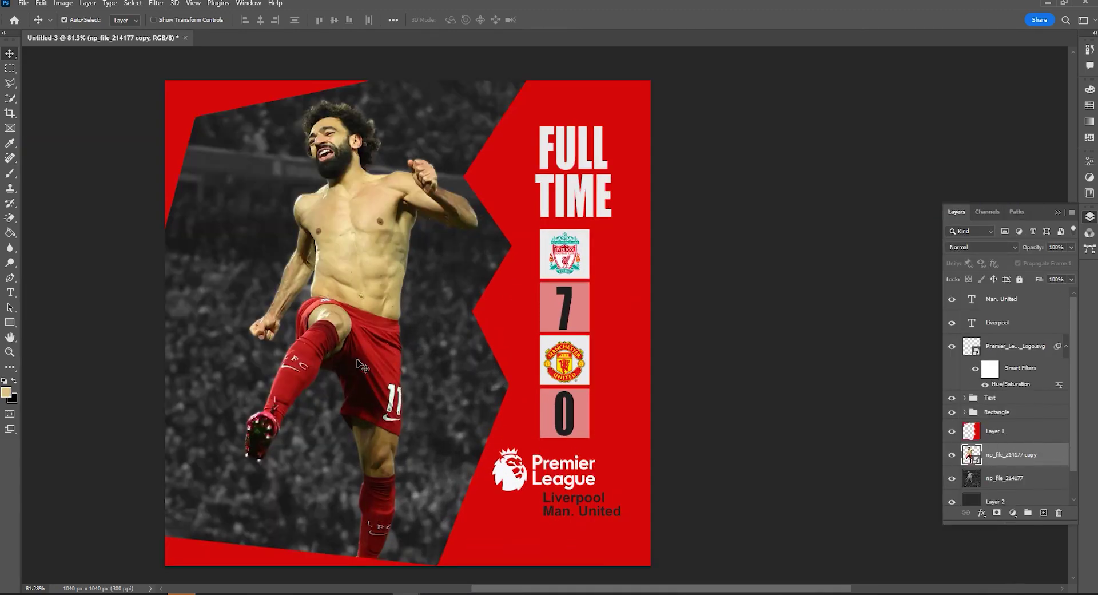
click(9, 98)
mouse_move(322, 146)
mouse_down()
mouse_move(441, 207)
mouse_move(405, 286)
mouse_move(273, 325)
mouse_up()
scroll(331, 305, up, 3)
alt+click(283, 298)
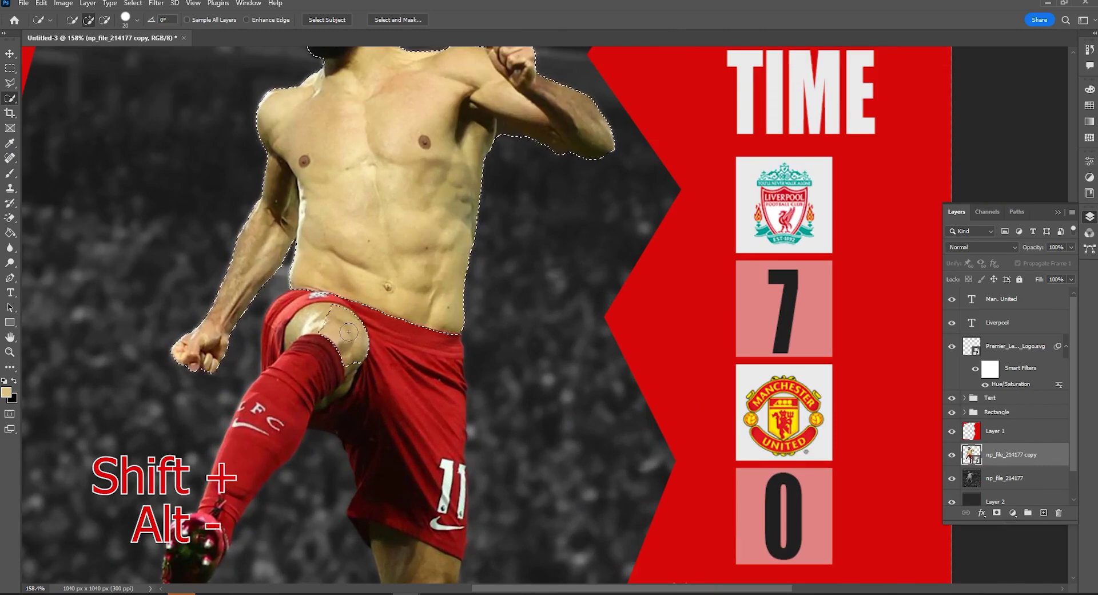
drag(283, 297, 314, 316)
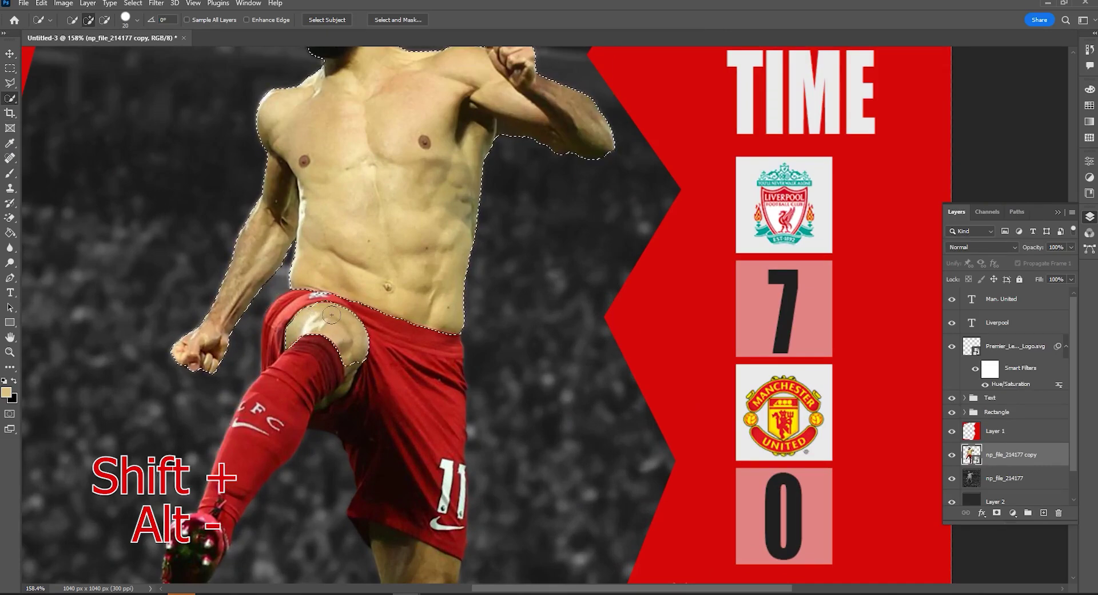
key(bracketleft)
click(351, 369)
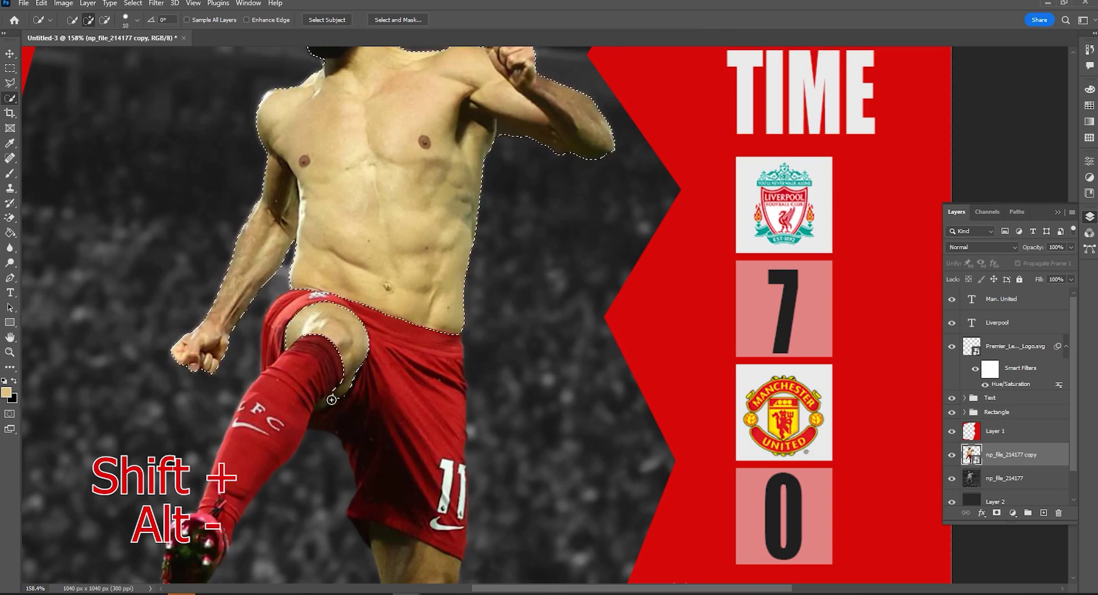
scroll(360, 330, down, 1)
scroll(360, 328, down, 3)
scroll(388, 463, up, 5)
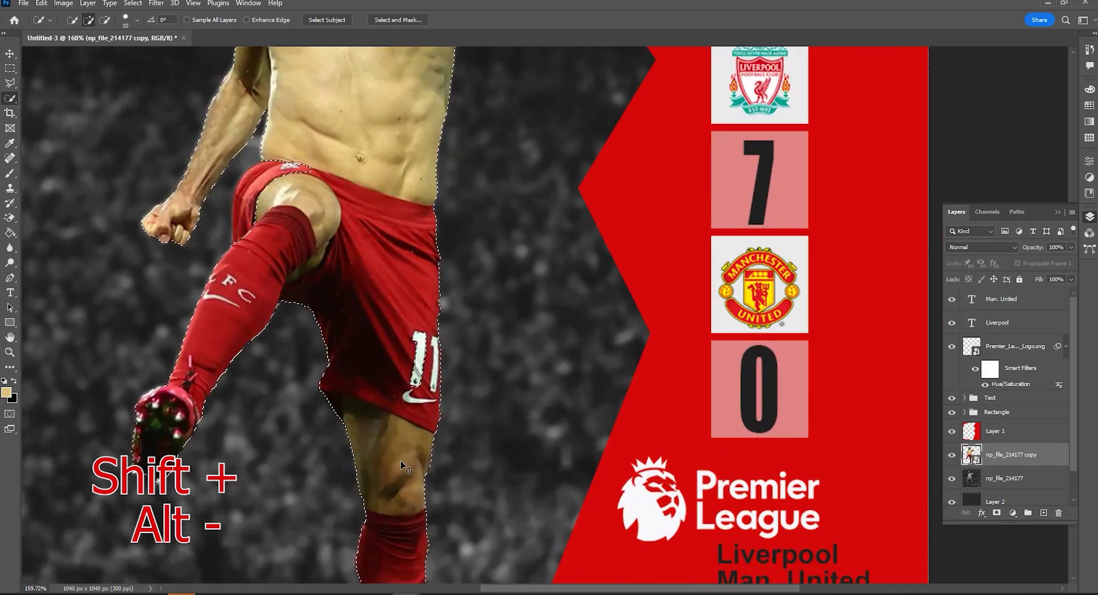
- Extend the skin selection to the standing leg and subtract the shorts, socks and boot from it
scroll(405, 484, down, 6)
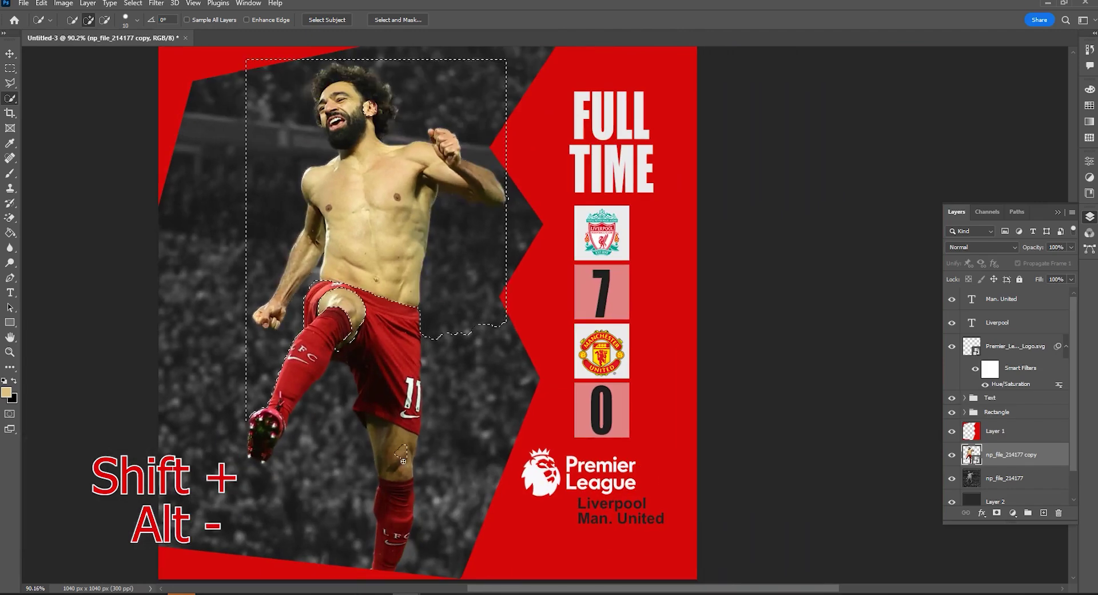
drag(384, 572, 388, 492)
mouse_move(382, 409)
mouse_down()
mouse_move(373, 372)
mouse_move(383, 357)
mouse_up()
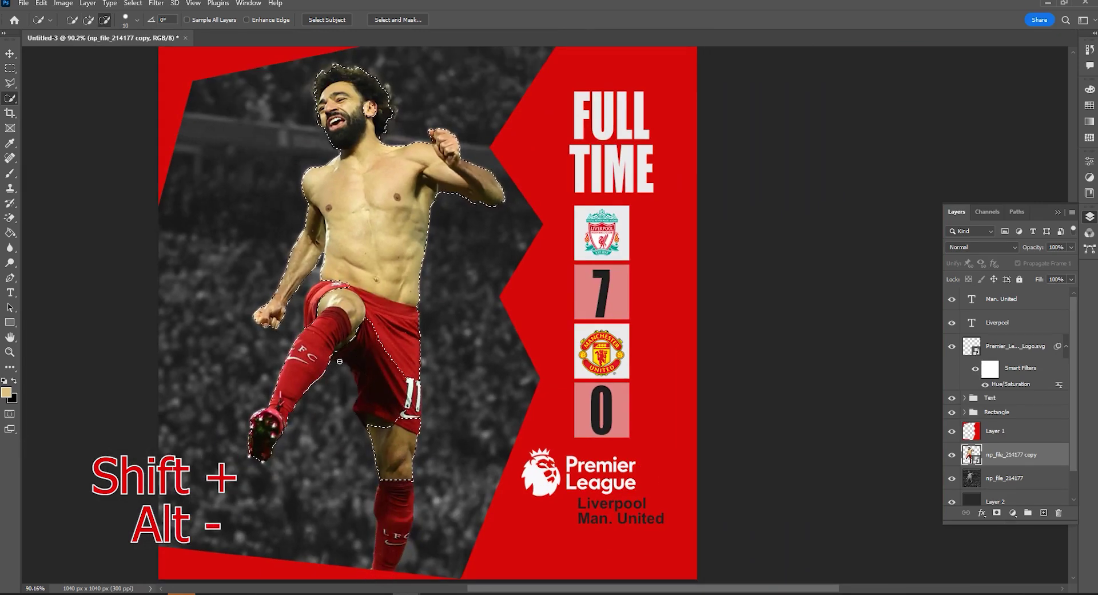
alt+click(393, 344)
drag(336, 326, 260, 445)
scroll(384, 450, up, 3)
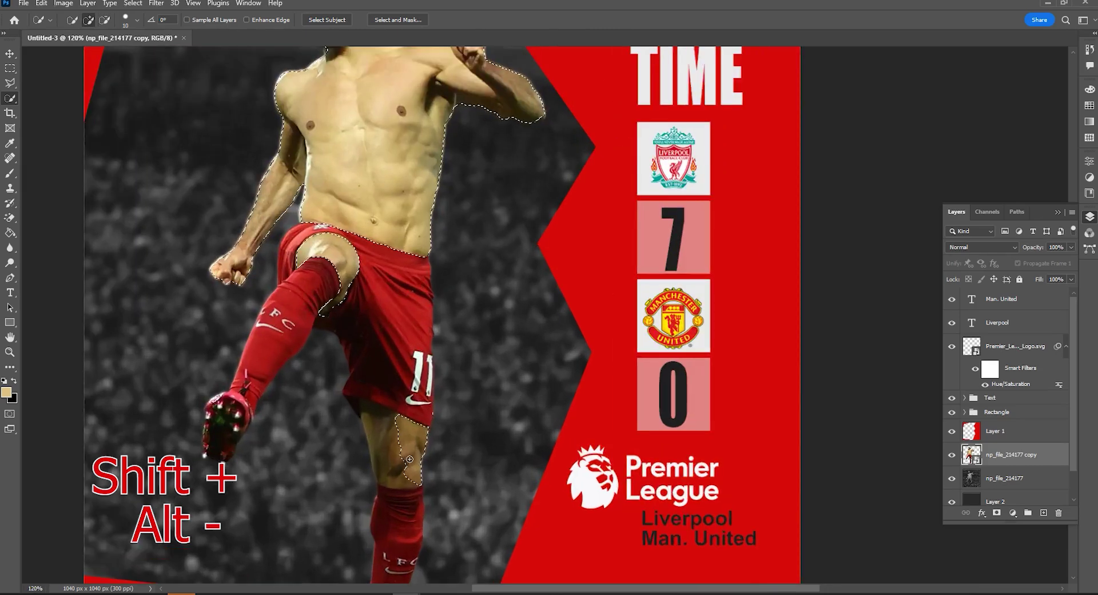
scroll(415, 452, down, 5)
drag(384, 167, 380, 171)
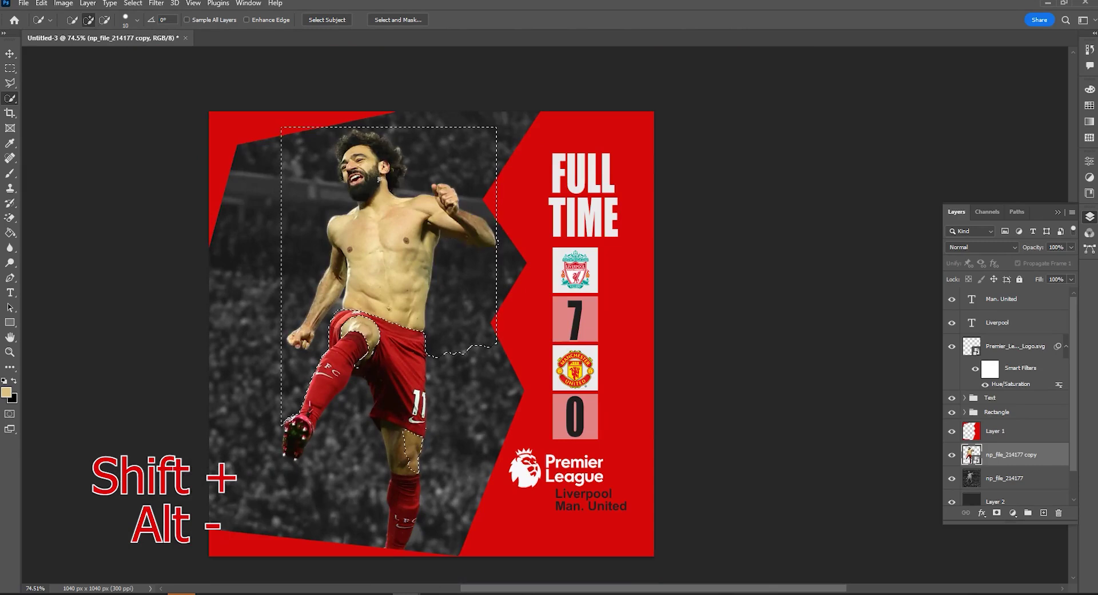
key(ctrl+u)
drag(738, 369, 675, 371)
key(Escape)
- Add a Black & White adjustment over the selected skin with Yellows 23 and Greens 33, and reselect the player cutout layer
scroll(409, 466, up, 2)
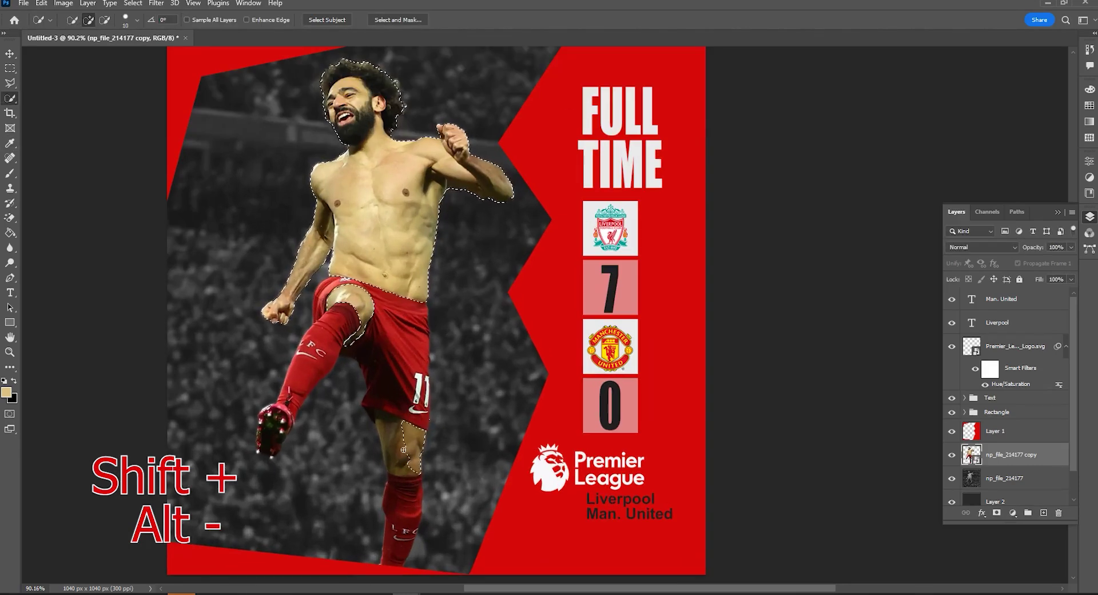
click(1013, 513)
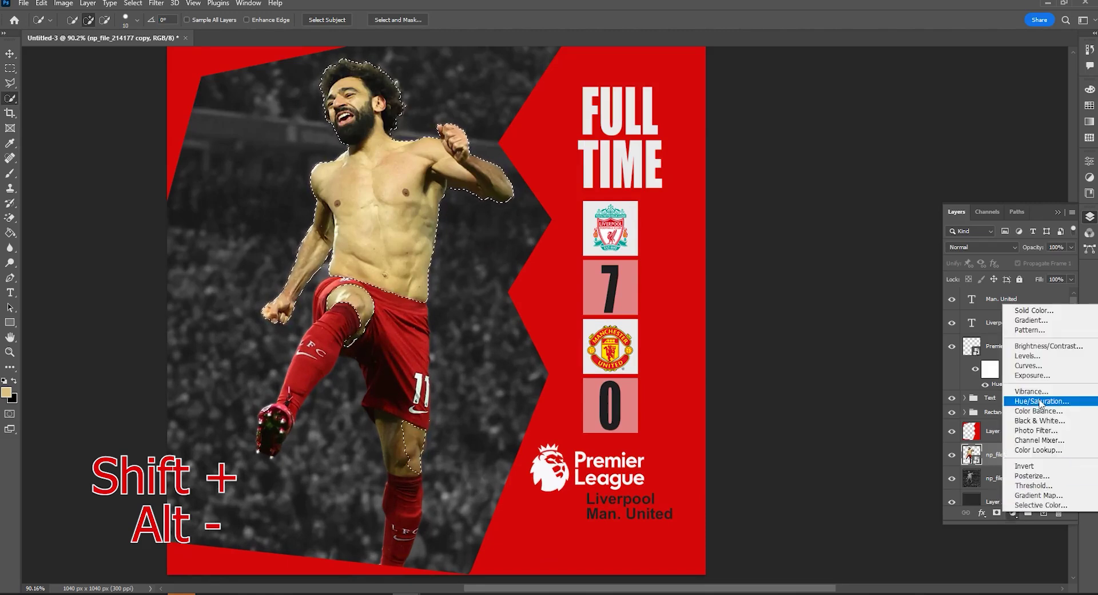
click(1034, 421)
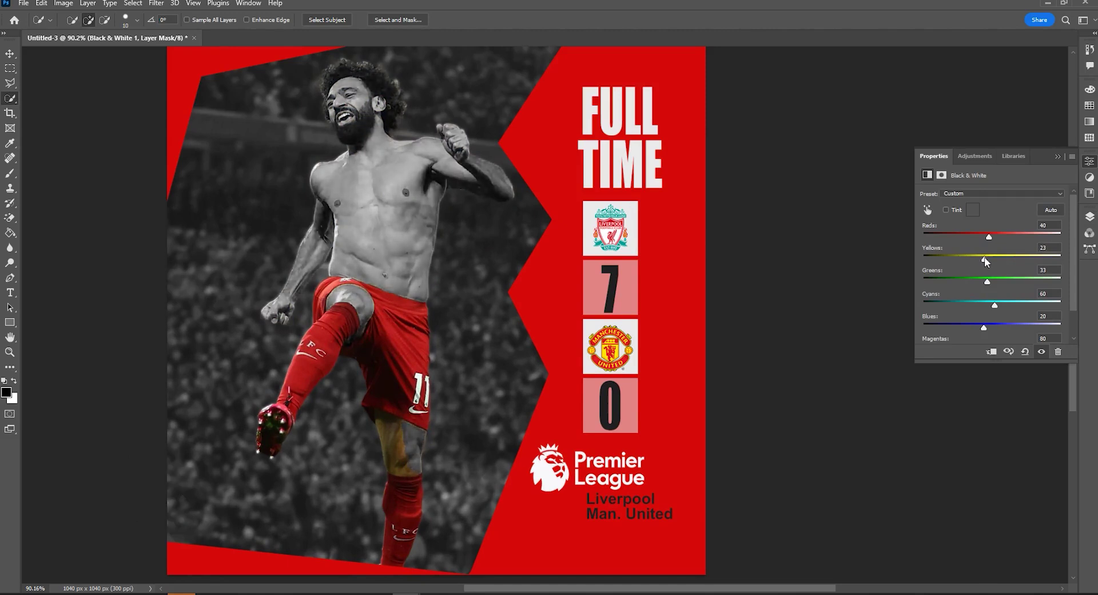
click(1089, 161)
click(1089, 216)
click(1018, 477)
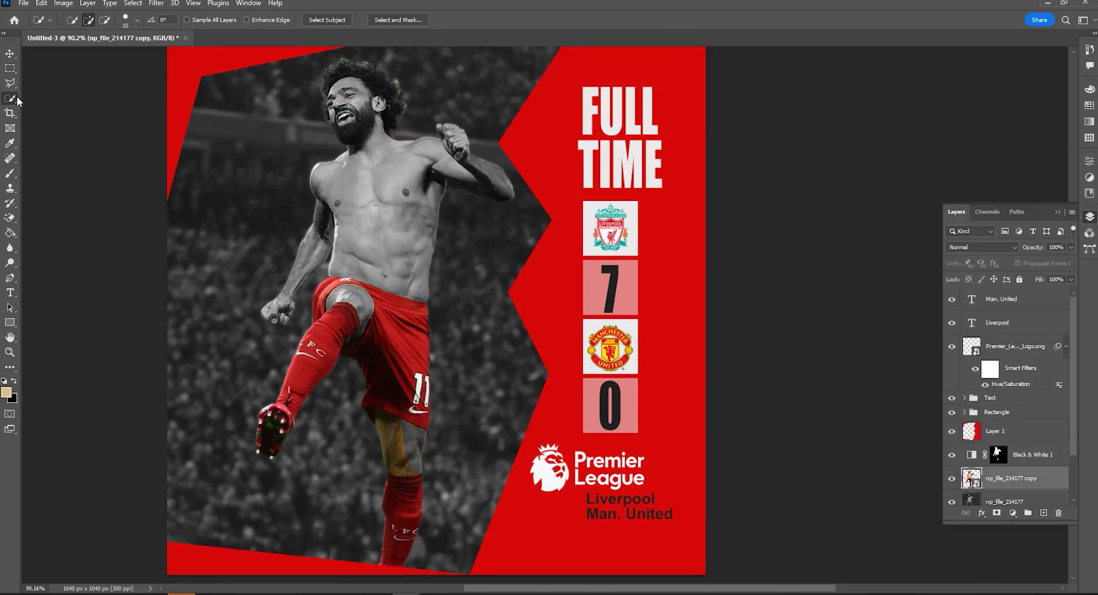
- Outline the yellowish skin of the standing leg between shorts and sock with the Polygonal Lasso and turn it grey with a Black & White adjustment
key(l)
scroll(389, 422, up, 3)
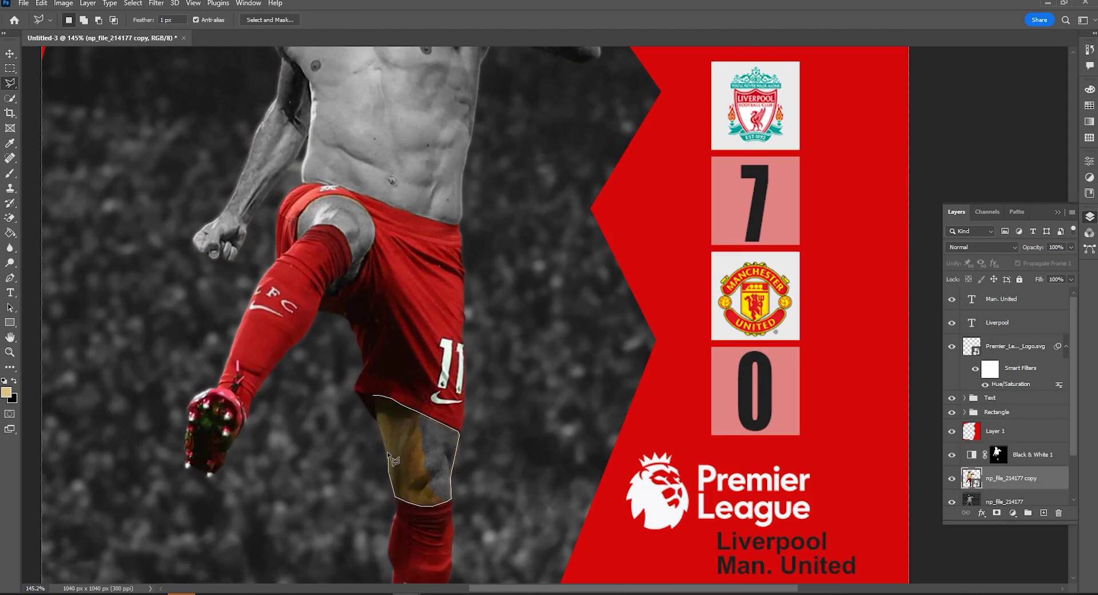
key(ctrl+d)
click(1013, 512)
click(1053, 423)
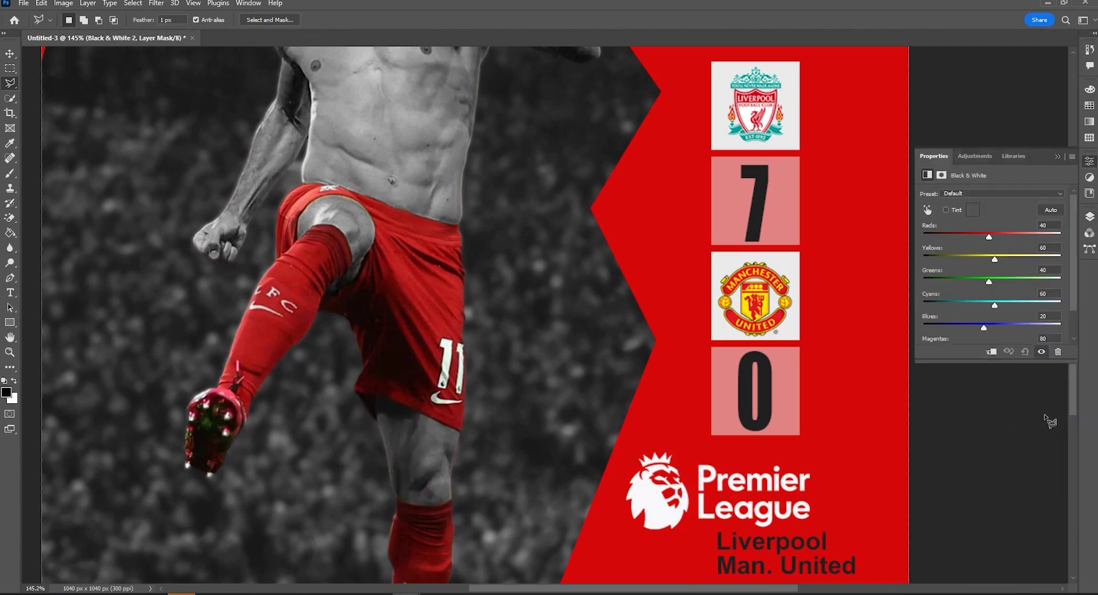
drag(990, 259, 1011, 260)
click(1059, 156)
key(ctrl+0)
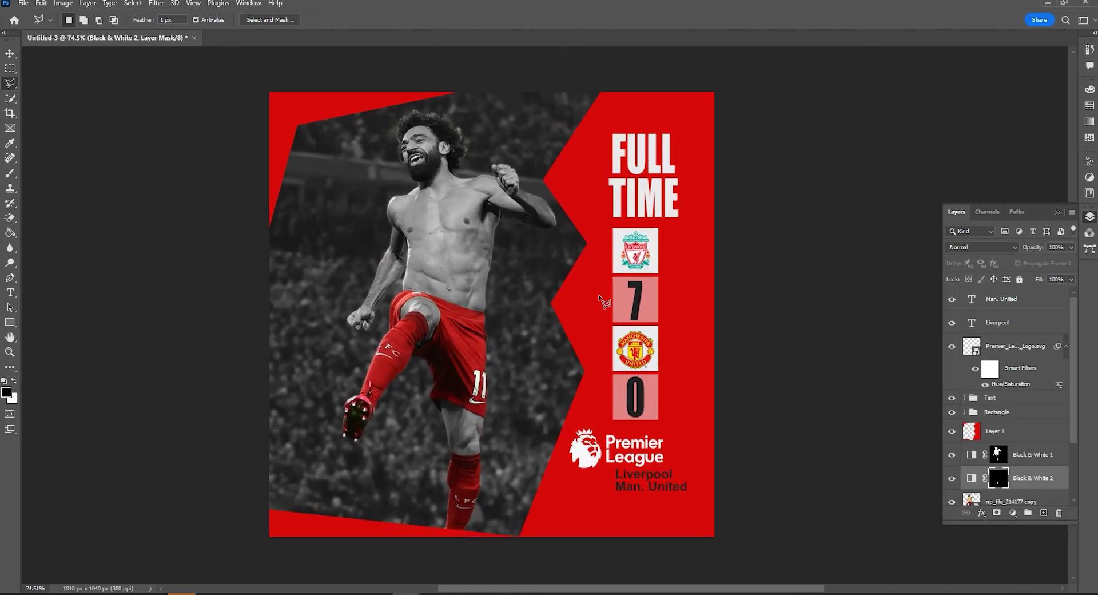
- Add a Black & White adjustment above the Liverpool crest and clip it to that crest's image layer
click(10, 55)
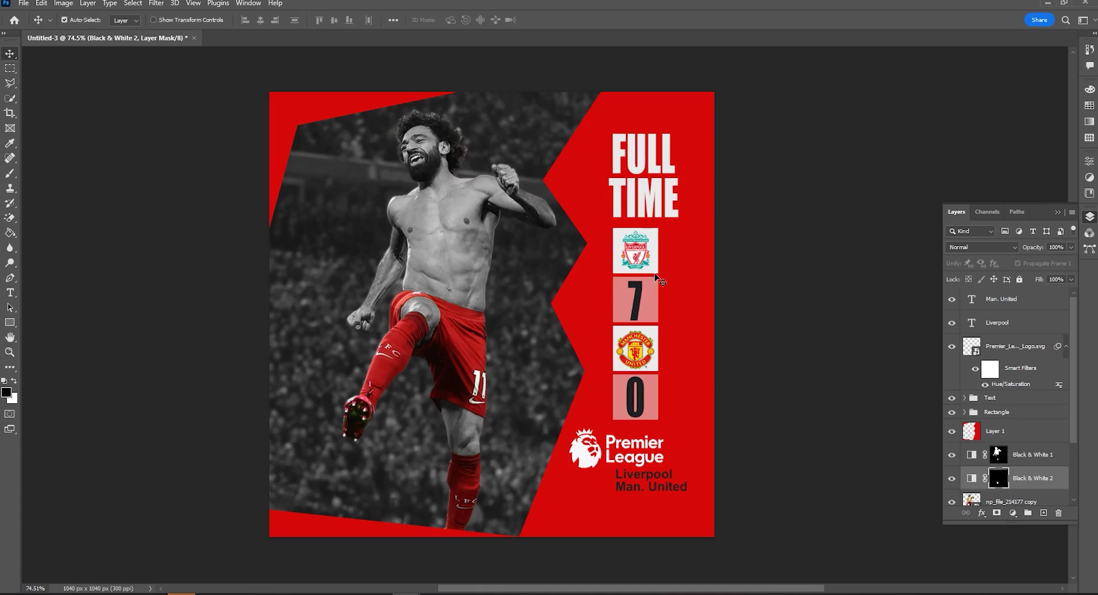
click(637, 257)
click(951, 431)
click(951, 432)
click(1012, 513)
click(1038, 420)
click(1088, 217)
right_click(1034, 430)
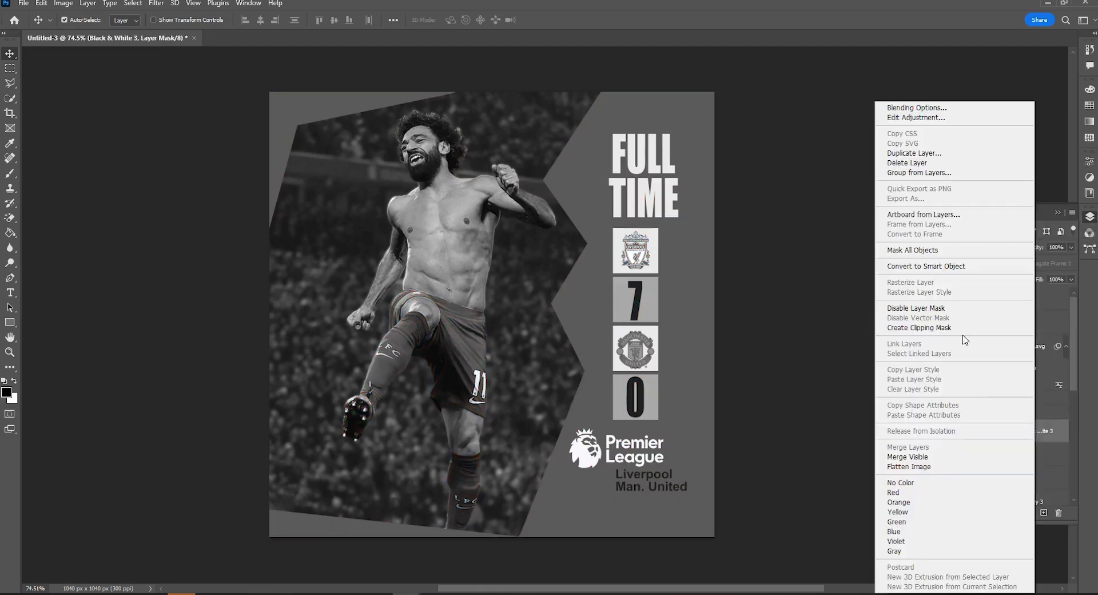
click(926, 328)
click(951, 454)
click(951, 454)
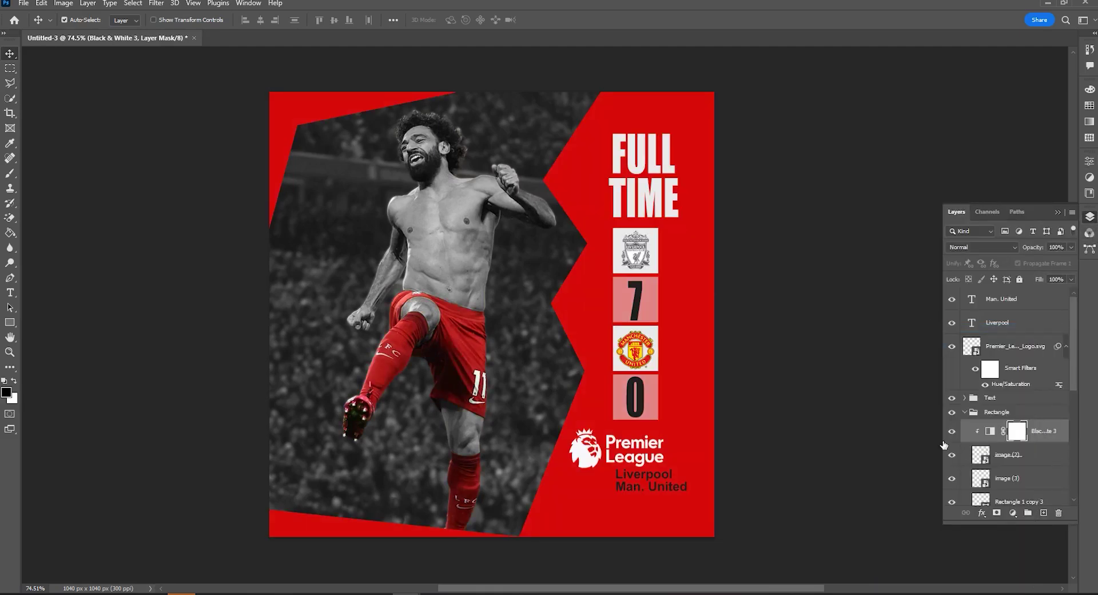
- Add a Black & White adjustment clipped to the Manchester United crest and select the crest's image layer
click(640, 357)
click(1013, 513)
click(1039, 424)
click(989, 352)
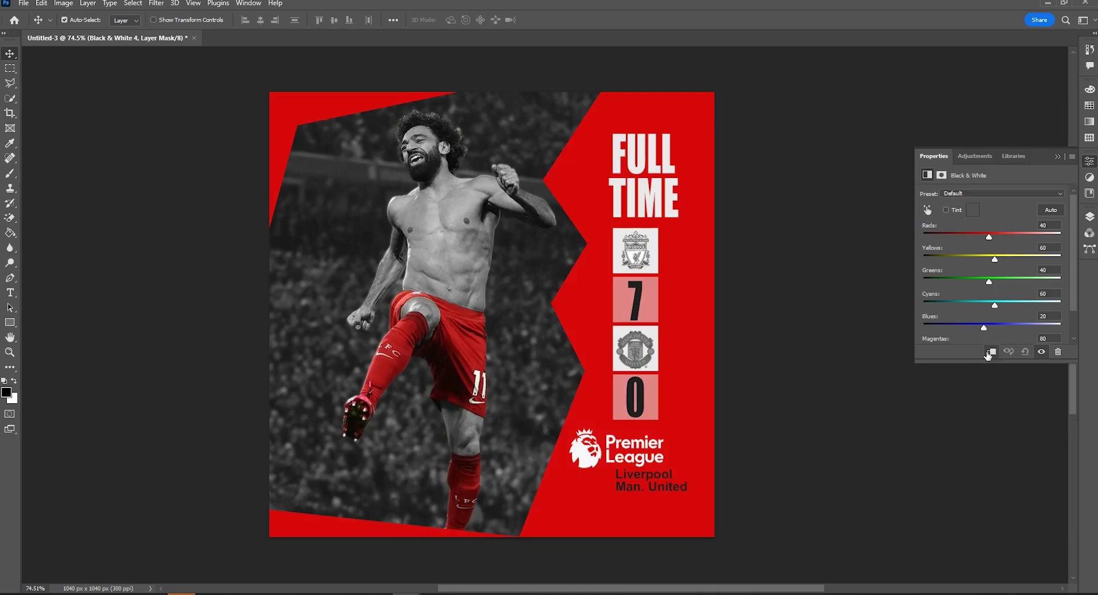
click(1089, 216)
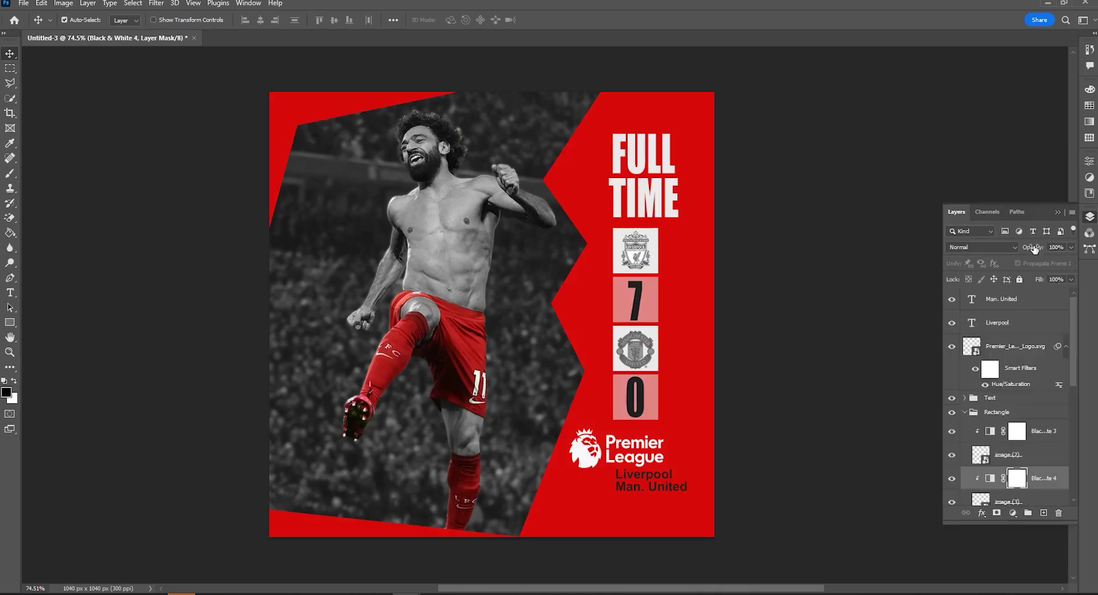
scroll(1022, 463, down, 2)
click(1017, 456)
key(ctrl+u)
click(795, 421)
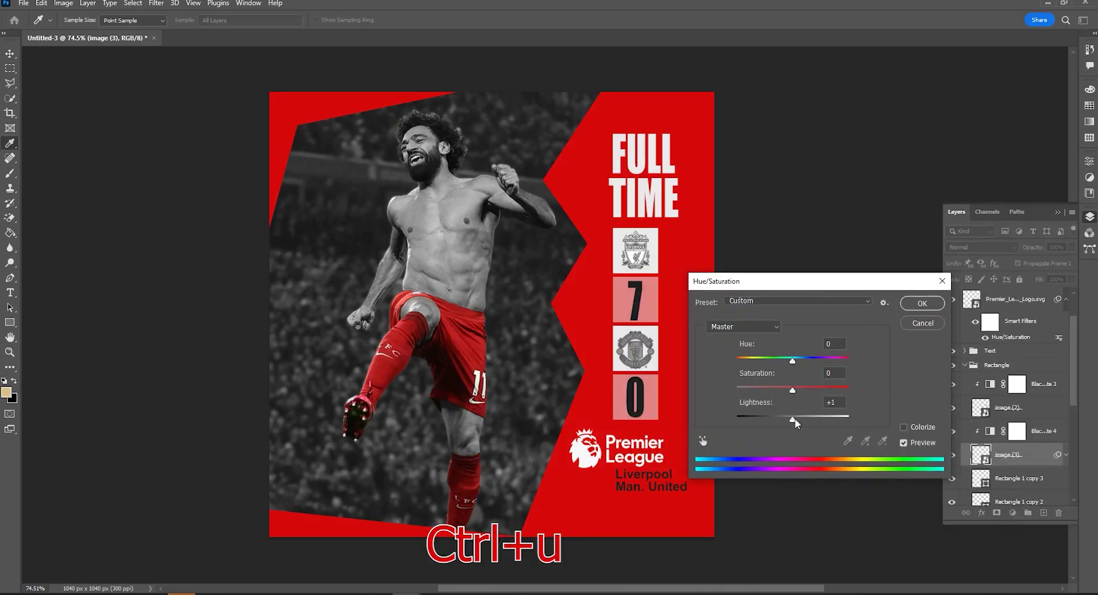
drag(794, 419, 793, 419)
click(915, 320)
- Darken the midtones of the Manchester United crest with a Curves adjustment
click(952, 455)
key(ctrl+m)
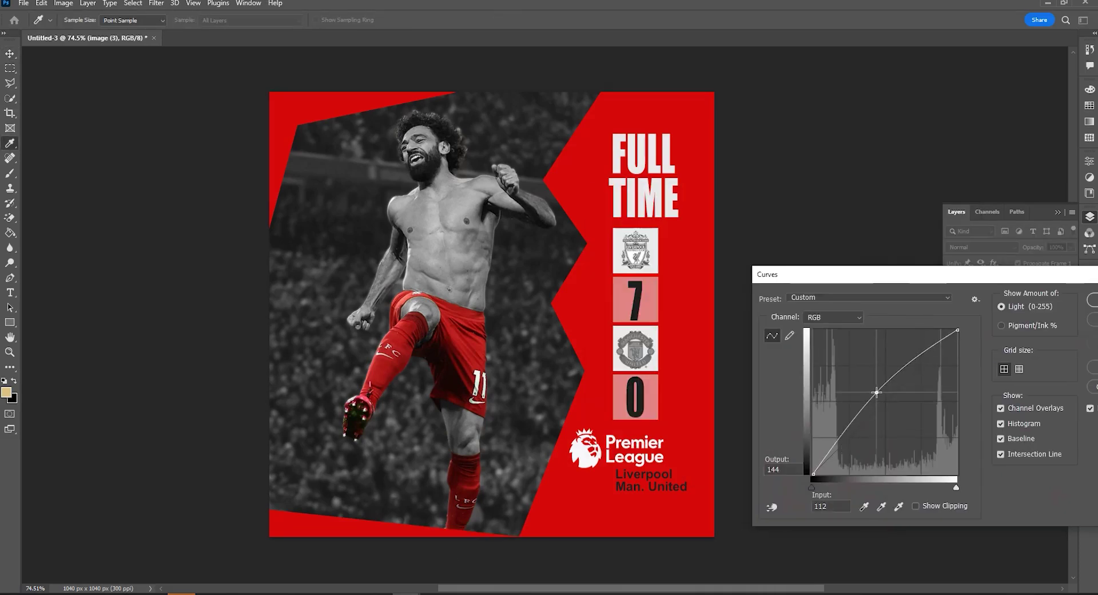
drag(874, 400, 864, 436)
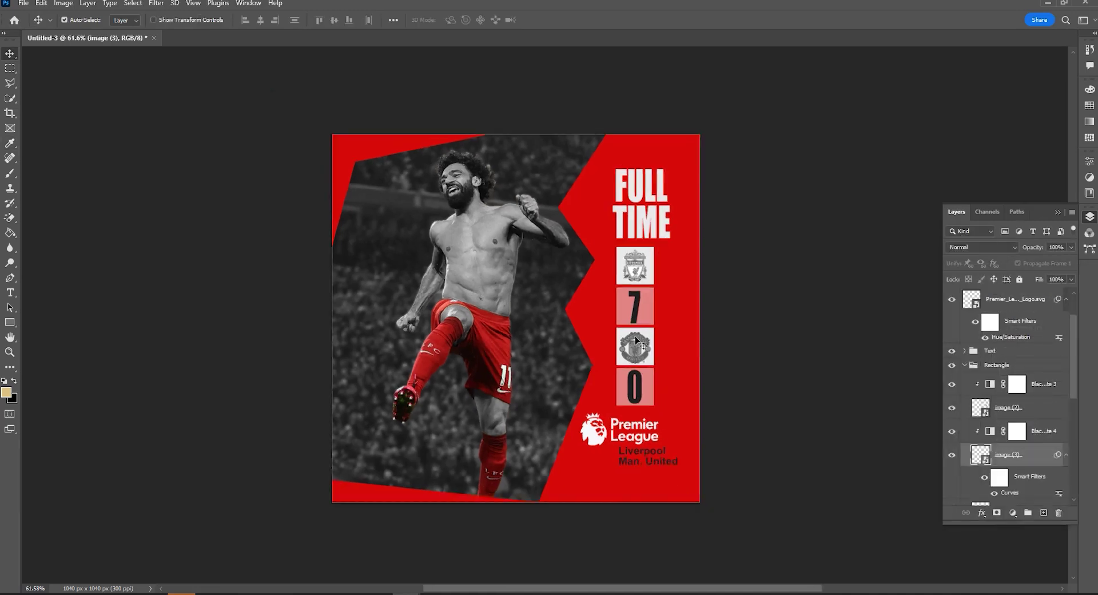
- Group all the poster layers, duplicate the group and merge the copy into a single layer
scroll(645, 333, up, 2)
drag(1072, 381, 1068, 300)
click(1056, 495)
shift+click(1014, 301)
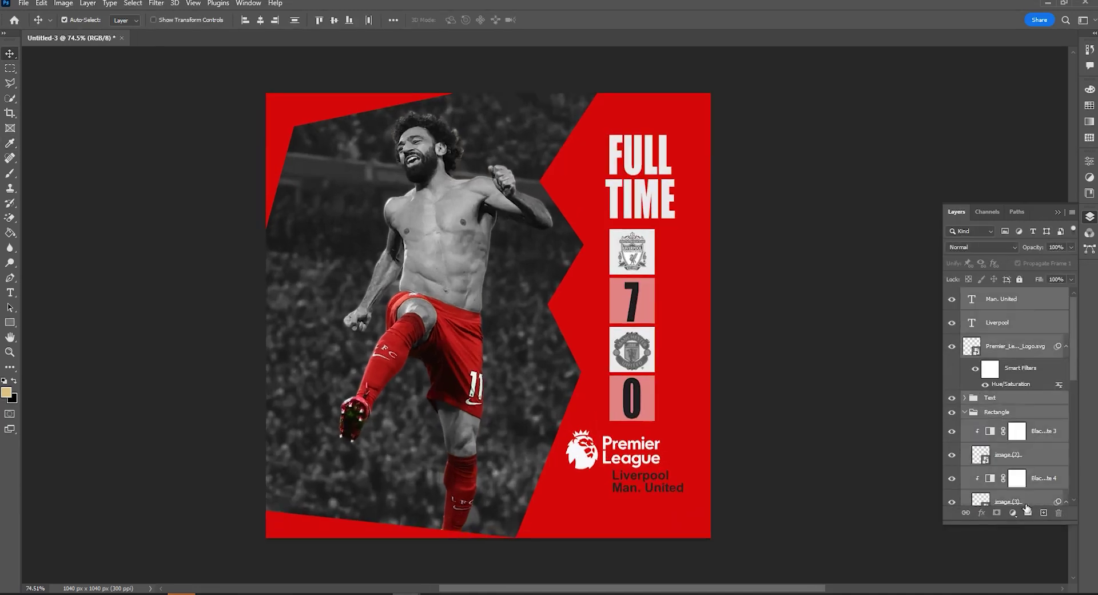
key(ctrl+g)
key(ctrl+e)
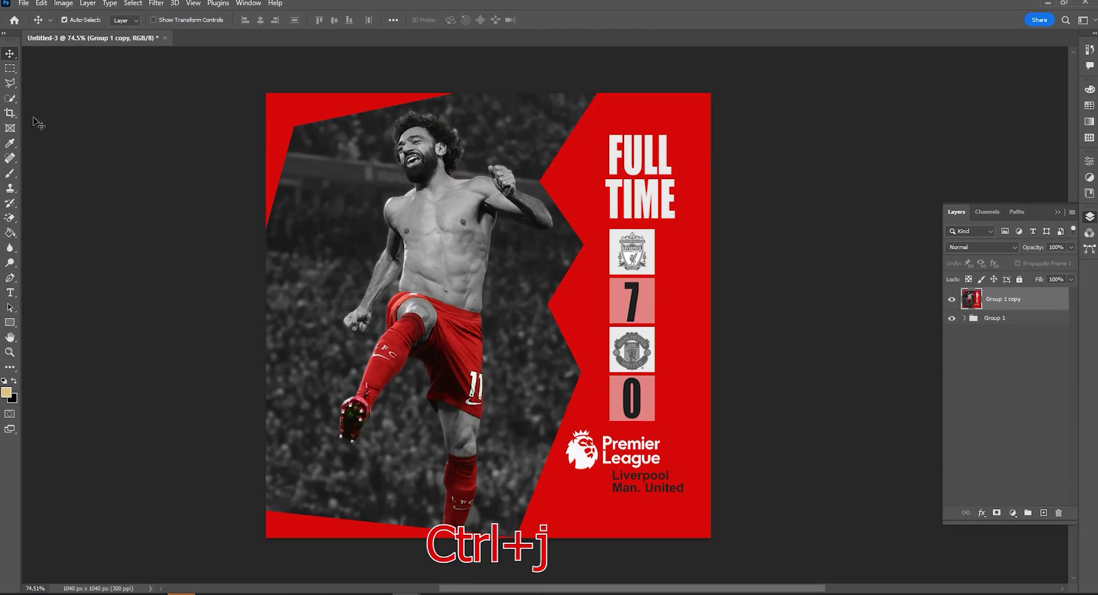
- Open the Camera Raw Filter on the merged copy and set Contrast +3, Texture +13, Clarity +19, Dehaze -4, Vibrance +10 and Saturation -3
key(c)
click(157, 3)
click(187, 88)
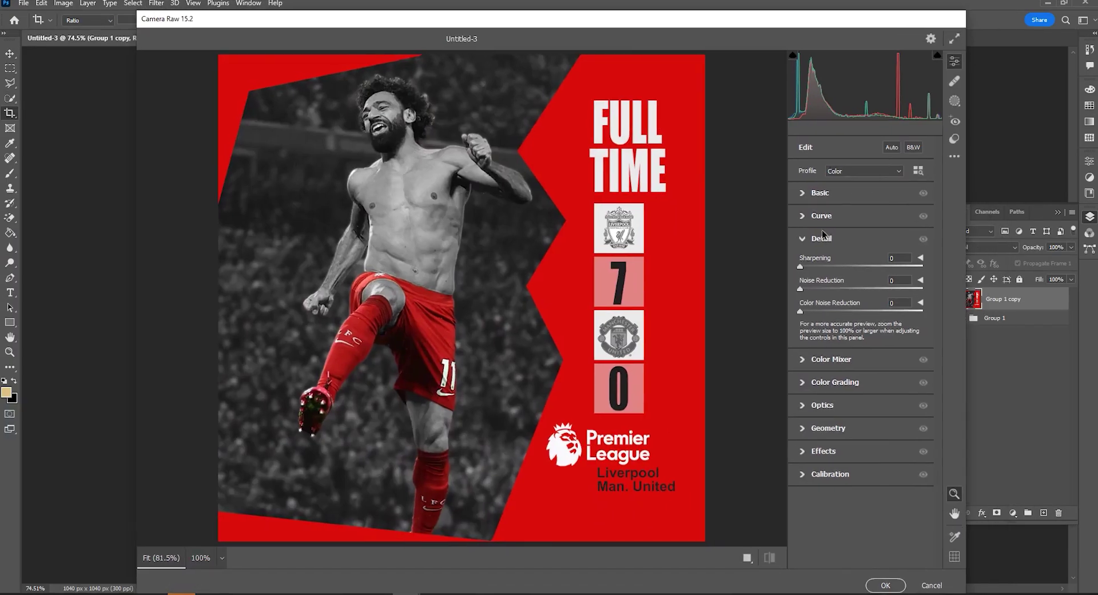
click(821, 237)
click(820, 193)
click(862, 300)
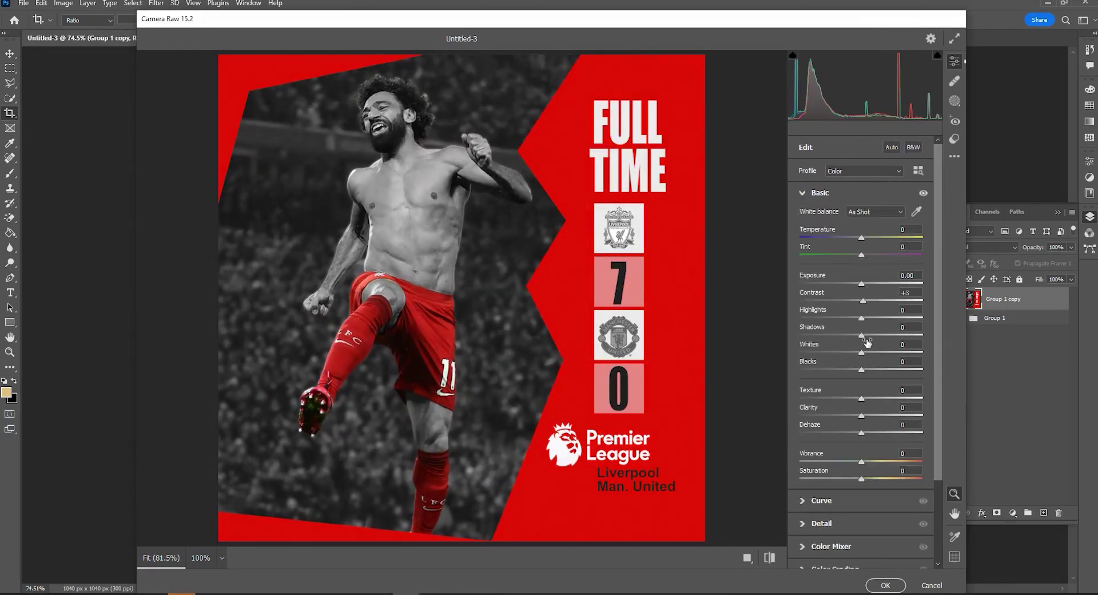
mouse_move(861, 398)
mouse_down()
mouse_move(837, 399)
mouse_move(895, 396)
mouse_move(801, 400)
mouse_move(869, 398)
mouse_up()
drag(861, 415, 858, 478)
scroll(835, 457, down, 3)
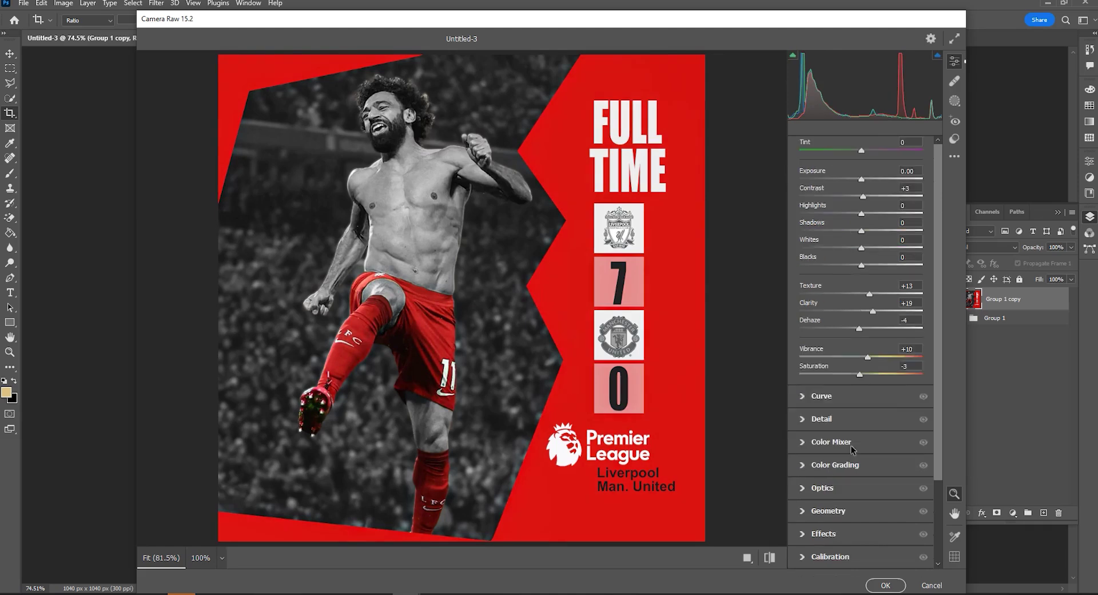
- Set Sharpening to 15, Color Noise Reduction to 9 and Grain to 31, reduce the grain size, and apply the filter
click(803, 423)
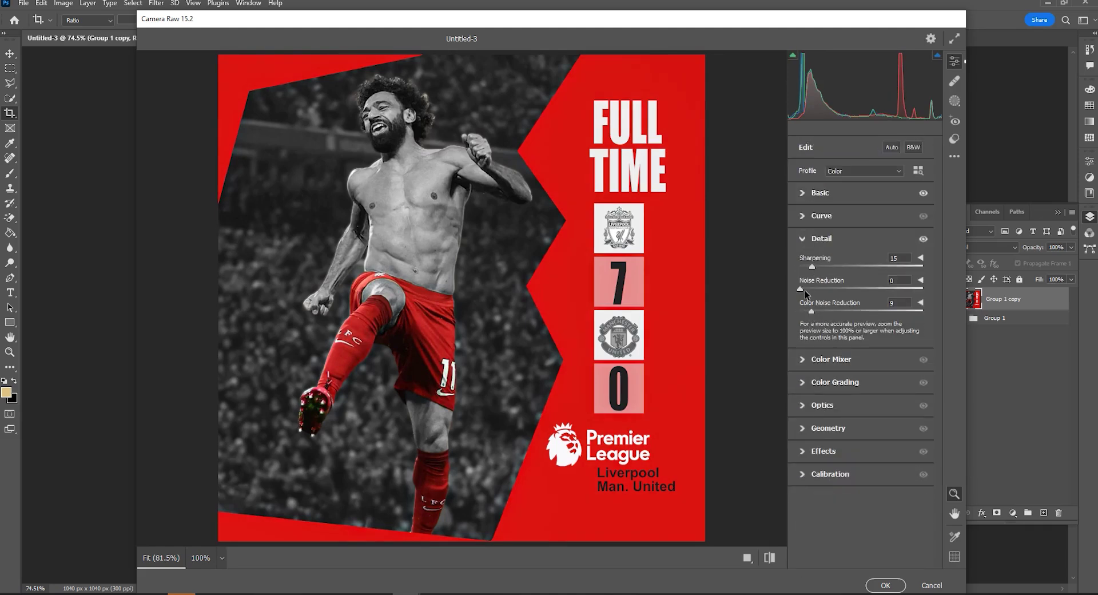
click(808, 452)
click(825, 380)
drag(832, 398, 852, 399)
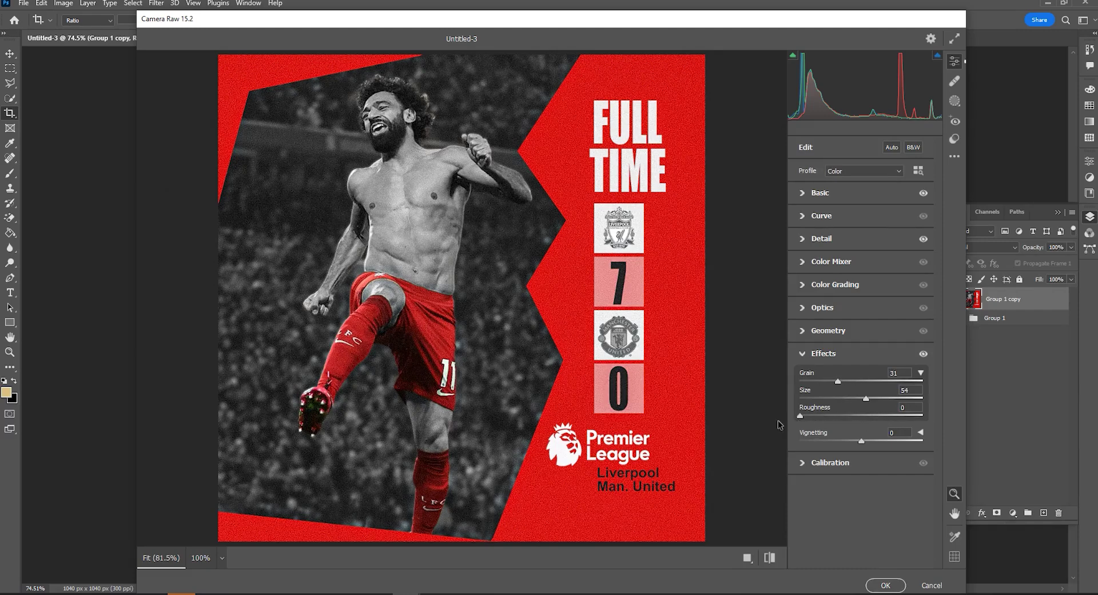
drag(866, 398, 828, 394)
click(885, 585)
- Compare the poster before and after the Camera Raw filter by toggling the merged copy's visibility
scroll(503, 82, up, 2)
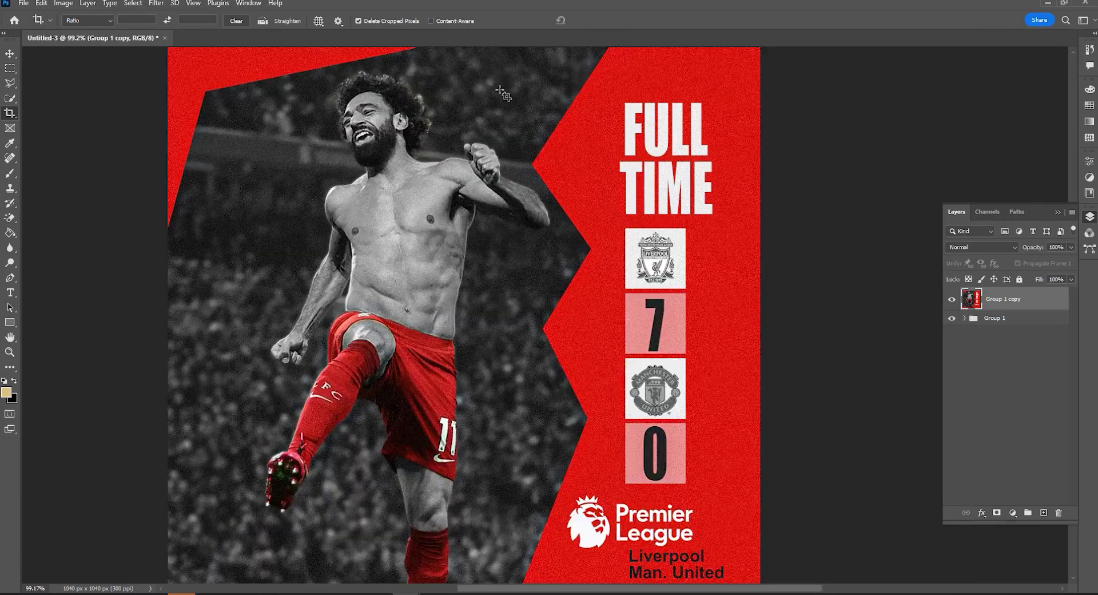
scroll(500, 76, down, 2)
click(953, 303)
click(952, 303)
click(953, 303)
click(952, 303)
click(953, 303)
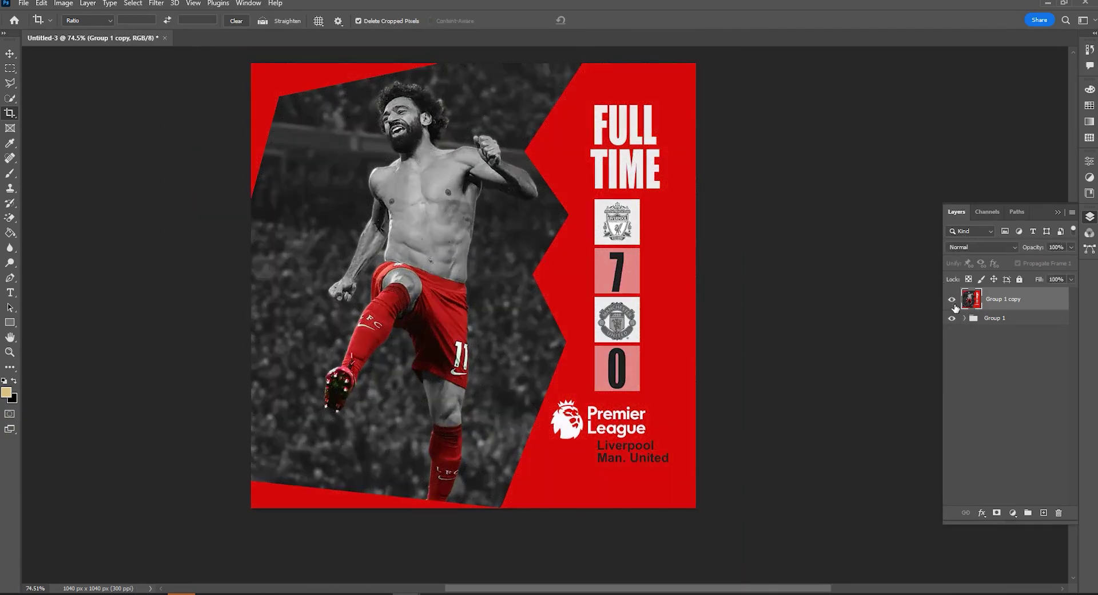
scroll(916, 269, up, 1)
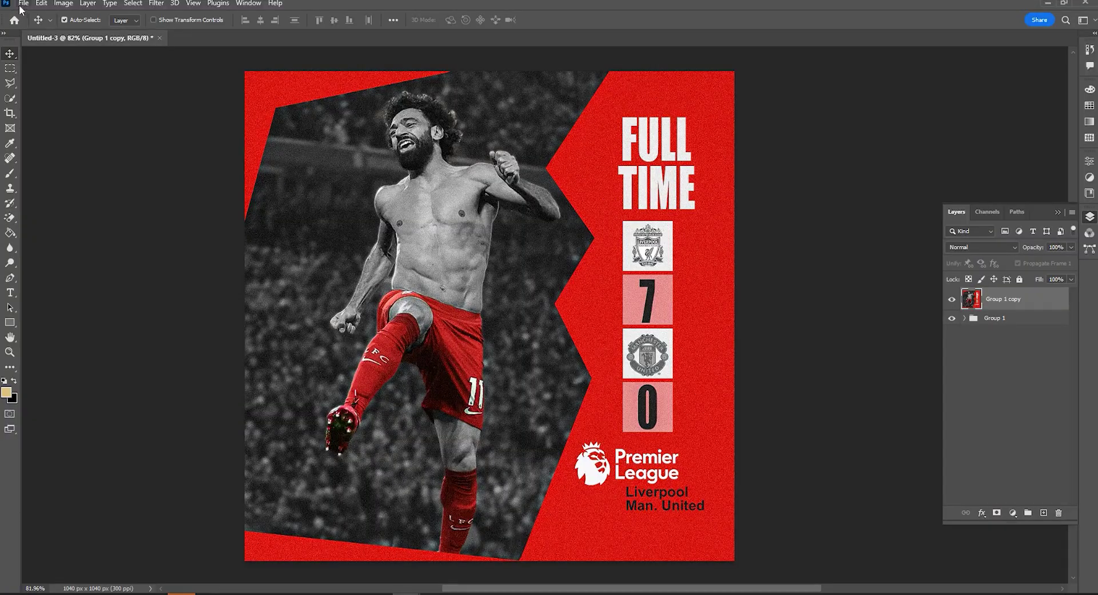
- Export the finished poster with Export As into the tt folder, entering its file name
click(22, 5)
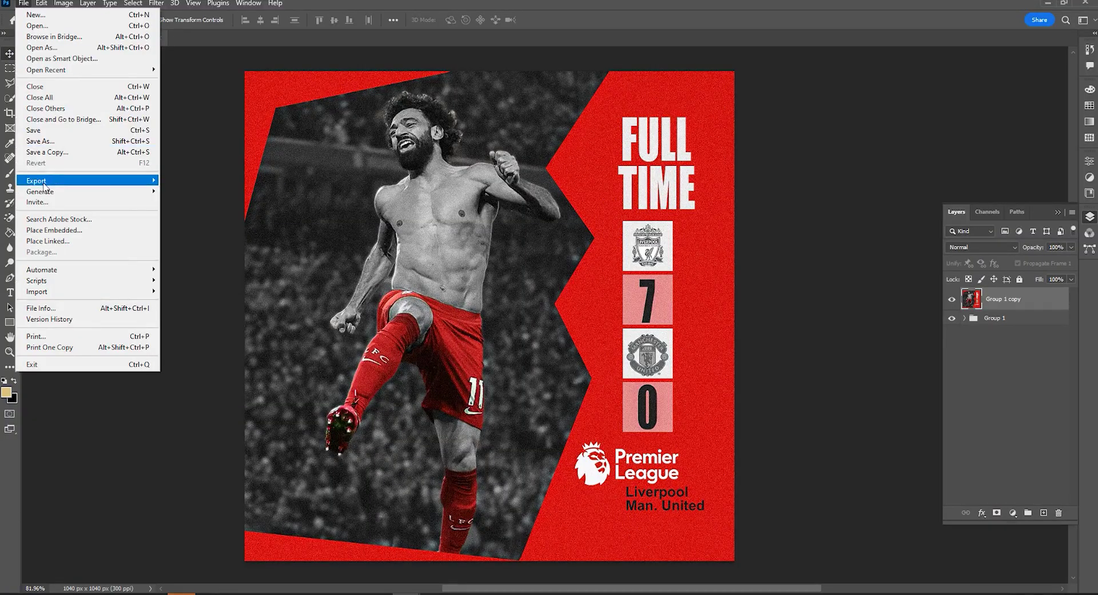
mouse_move(86, 176)
click(189, 191)
click(863, 532)
text(L v)
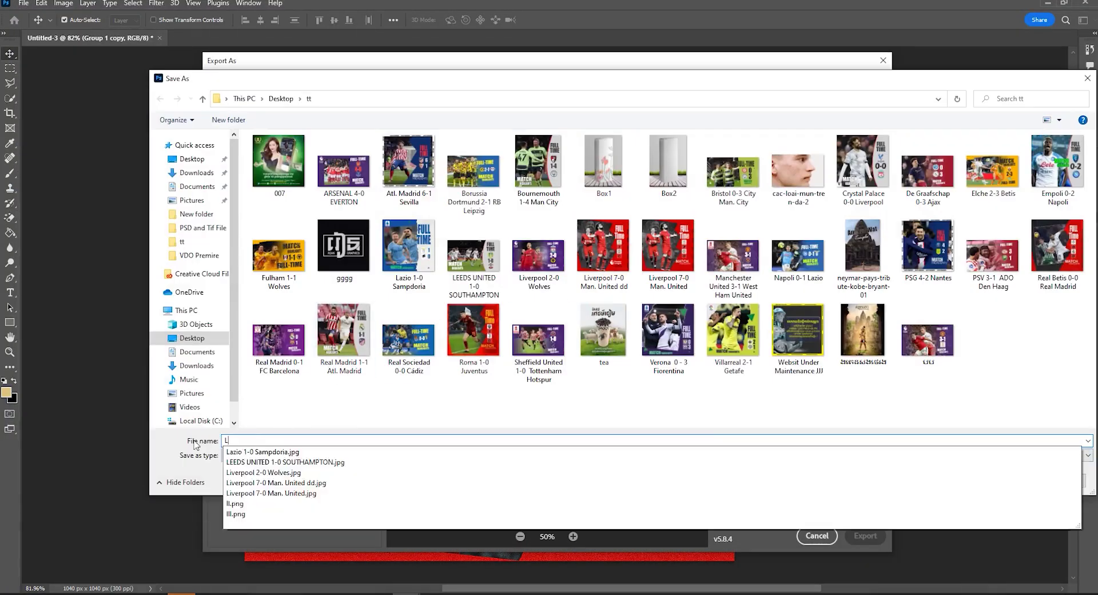